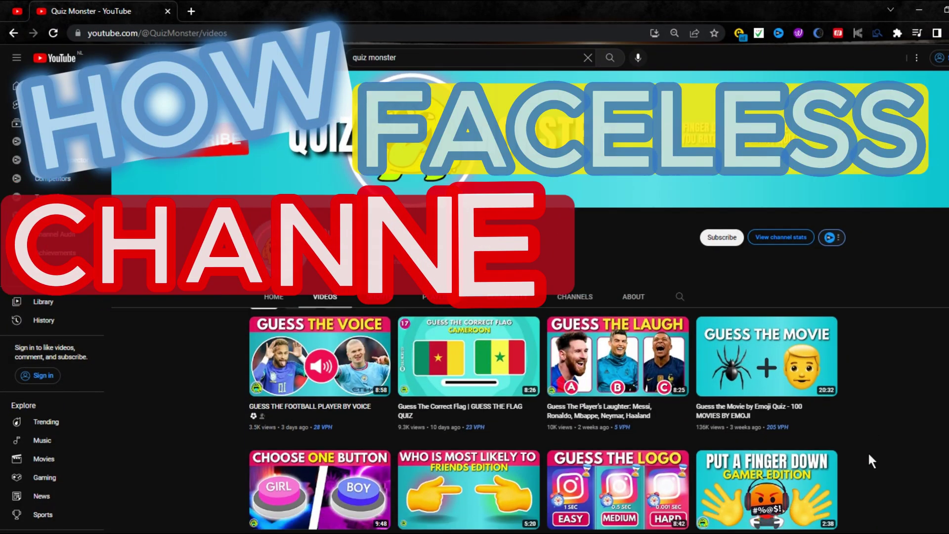
Step: Look through the thumbnails and titles in the Quiz Monster channel's video list on YouTube
{"action": "scroll", "coordinate": [867, 452], "scroll_direction": "down", "scroll_amount": 3}
{"action": "scroll", "coordinate": [868, 452], "scroll_direction": "down", "scroll_amount": 6}
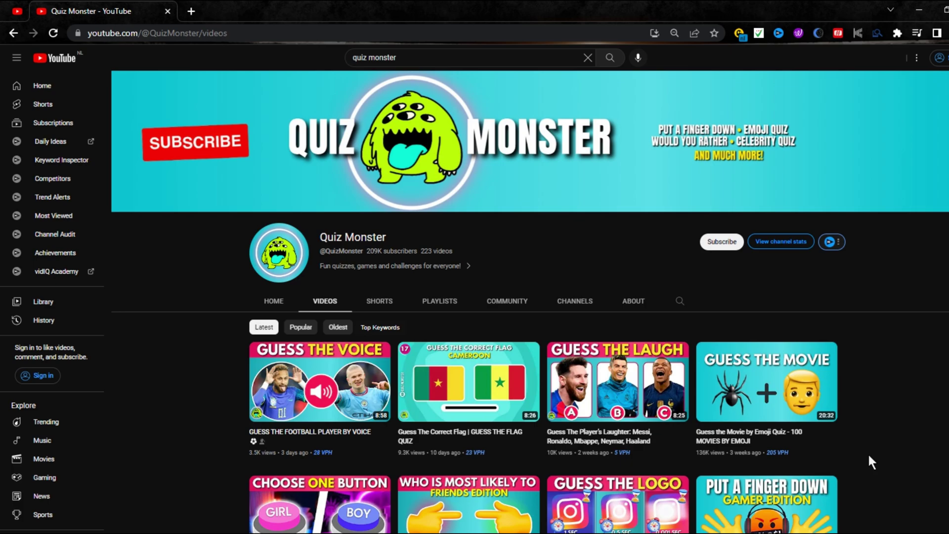
{"action": "scroll", "coordinate": [867, 452], "scroll_direction": "down", "scroll_amount": 3}
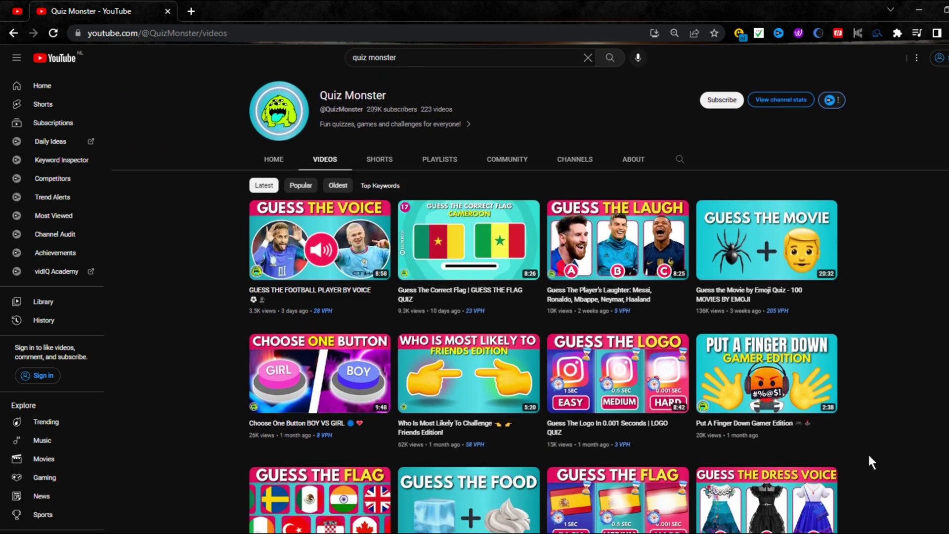
{"action": "scroll", "coordinate": [871, 463], "scroll_direction": "down", "scroll_amount": 3}
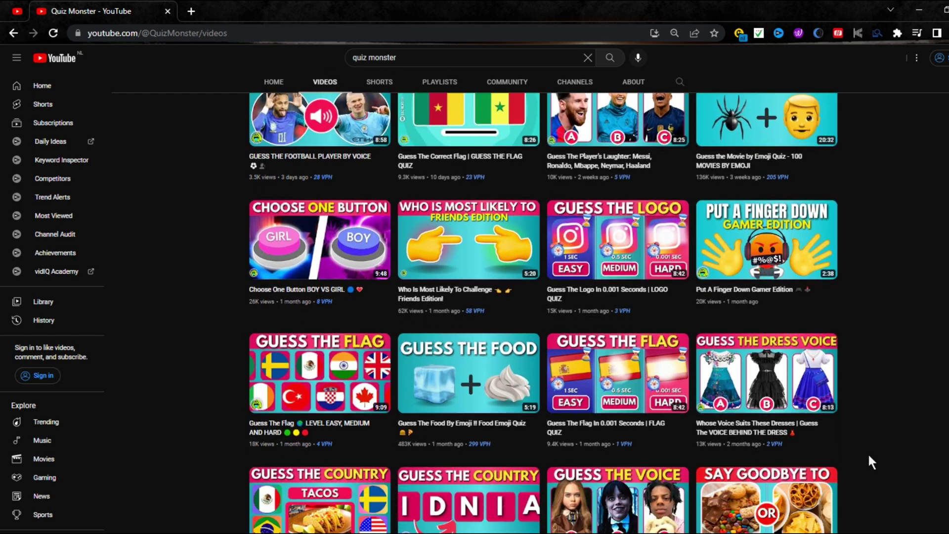
{"action": "scroll", "coordinate": [871, 462], "scroll_direction": "down", "scroll_amount": 7}
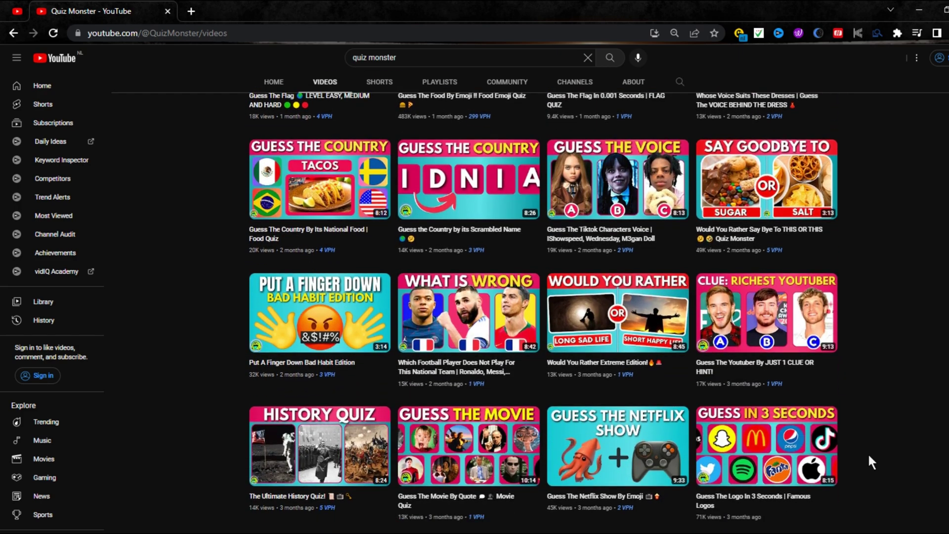
{"action": "scroll", "coordinate": [870, 460], "scroll_direction": "down", "scroll_amount": 4}
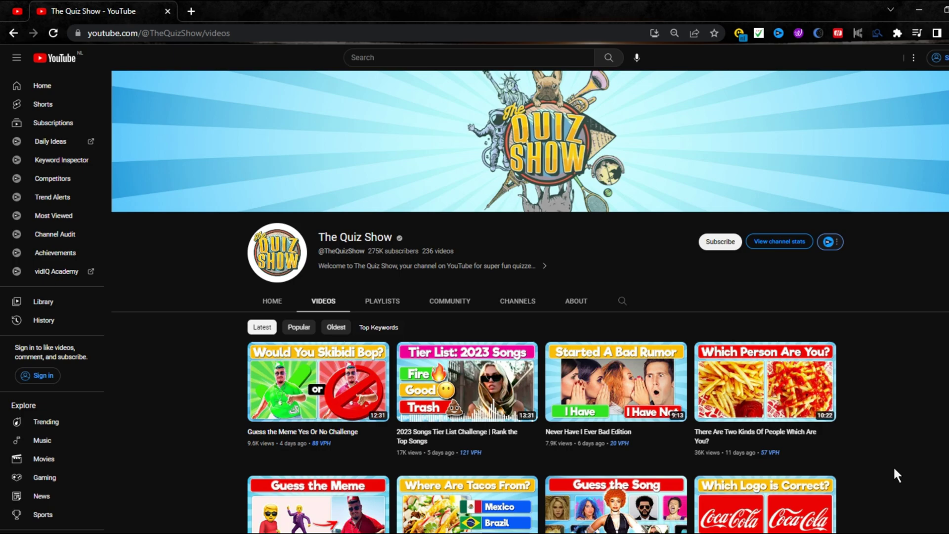
Step: Examine the quiz formats, thumbnails and view counts in The Quiz Show channel's video list
{"action": "scroll", "coordinate": [894, 465], "scroll_direction": "down", "scroll_amount": 3}
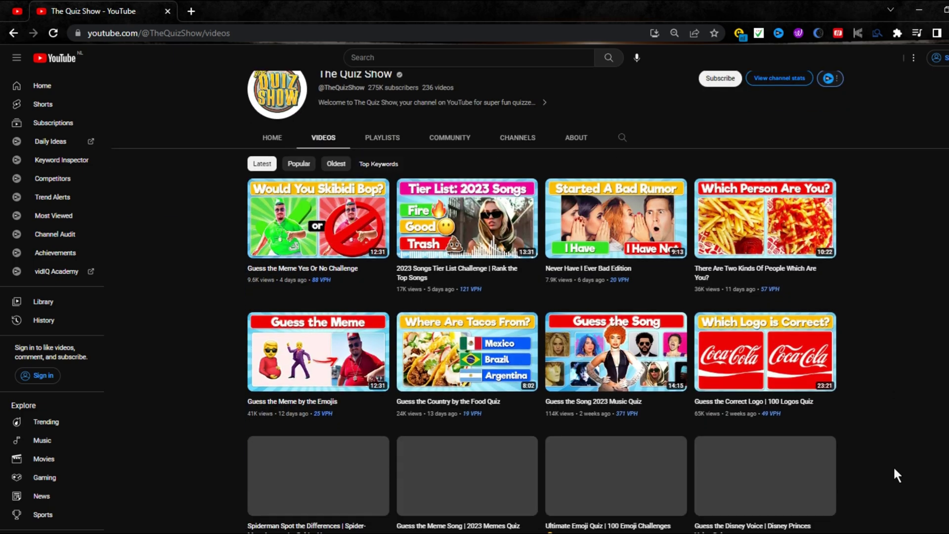
{"action": "scroll", "coordinate": [894, 465], "scroll_direction": "down", "scroll_amount": 2}
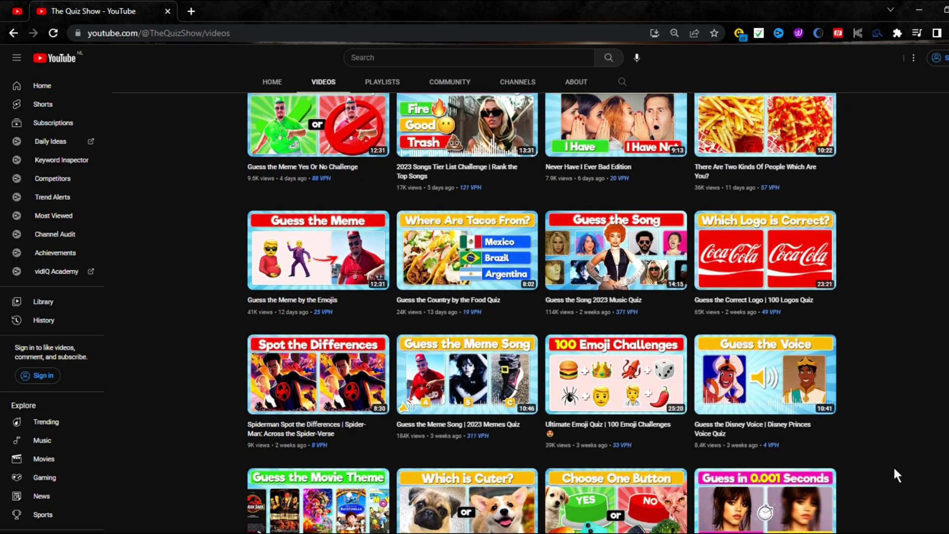
{"action": "scroll", "coordinate": [894, 468], "scroll_direction": "down", "scroll_amount": 3}
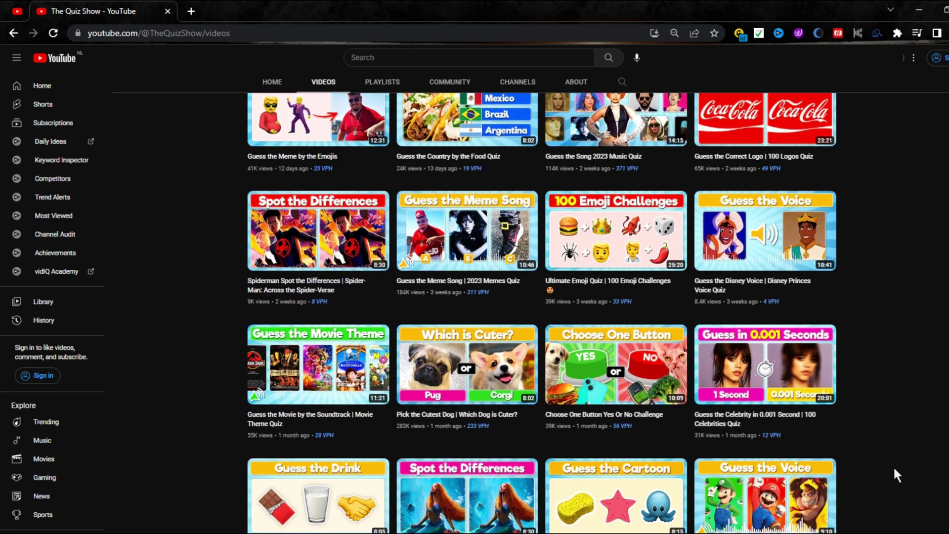
{"action": "scroll", "coordinate": [895, 469], "scroll_direction": "down", "scroll_amount": 3}
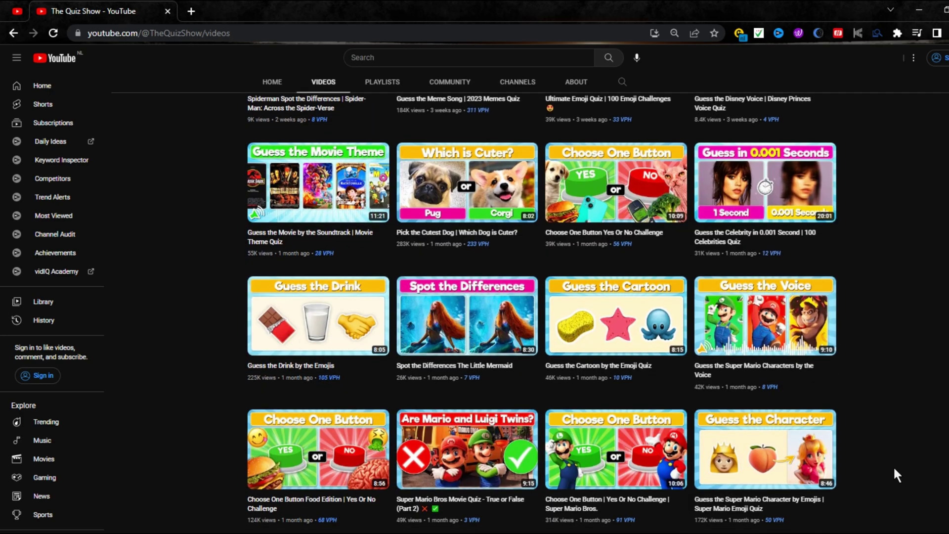
{"action": "scroll", "coordinate": [894, 466], "scroll_direction": "down", "scroll_amount": 3}
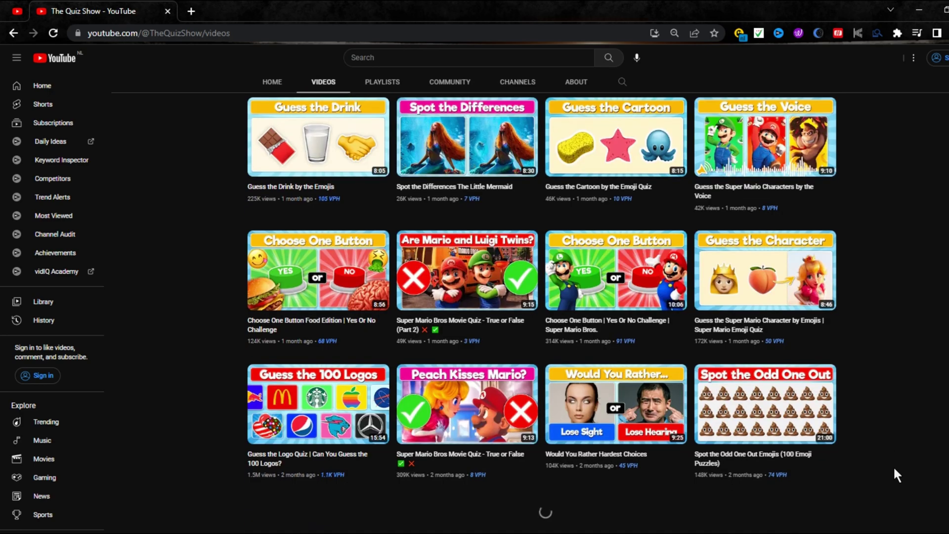
{"action": "scroll", "coordinate": [894, 466], "scroll_direction": "up", "scroll_amount": 9}
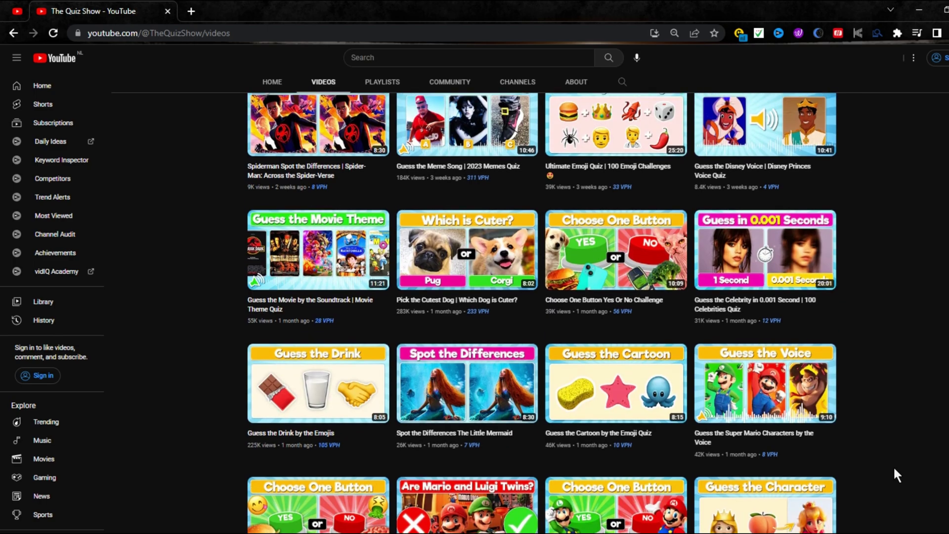
{"action": "scroll", "coordinate": [894, 466], "scroll_direction": "up", "scroll_amount": 5}
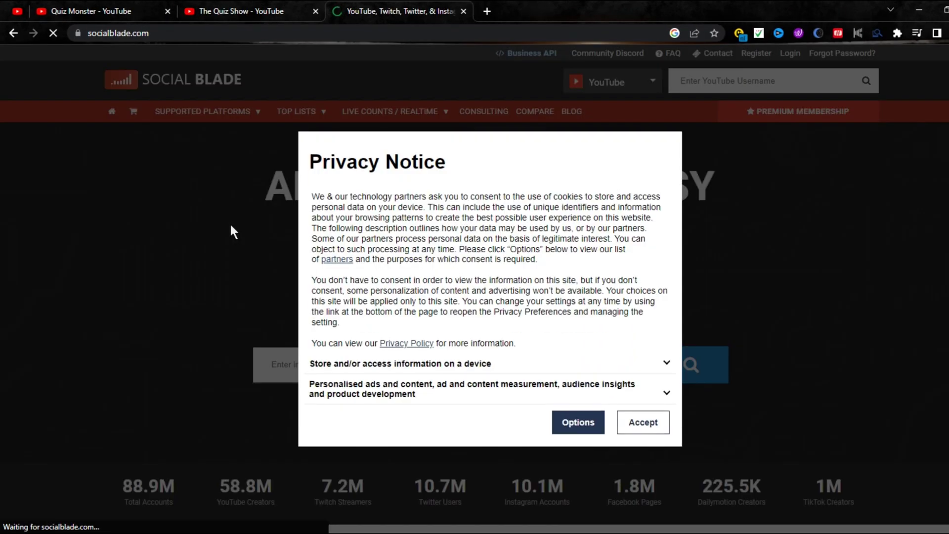
Step: Accept the privacy notice on Social Blade and examine Quiz Monster's estimated yearly earnings
{"action": "left_click", "coordinate": [648, 424]}
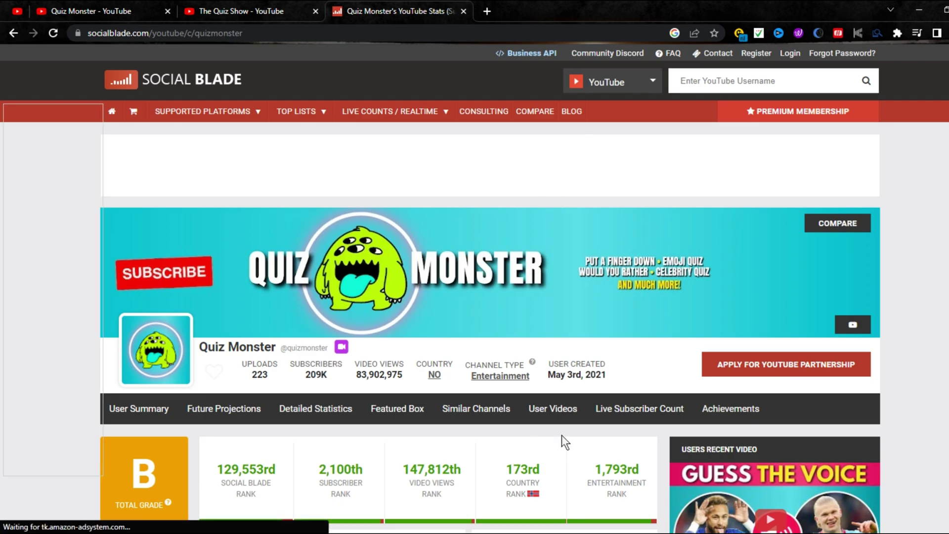
{"action": "scroll", "coordinate": [562, 436], "scroll_direction": "down", "scroll_amount": 6}
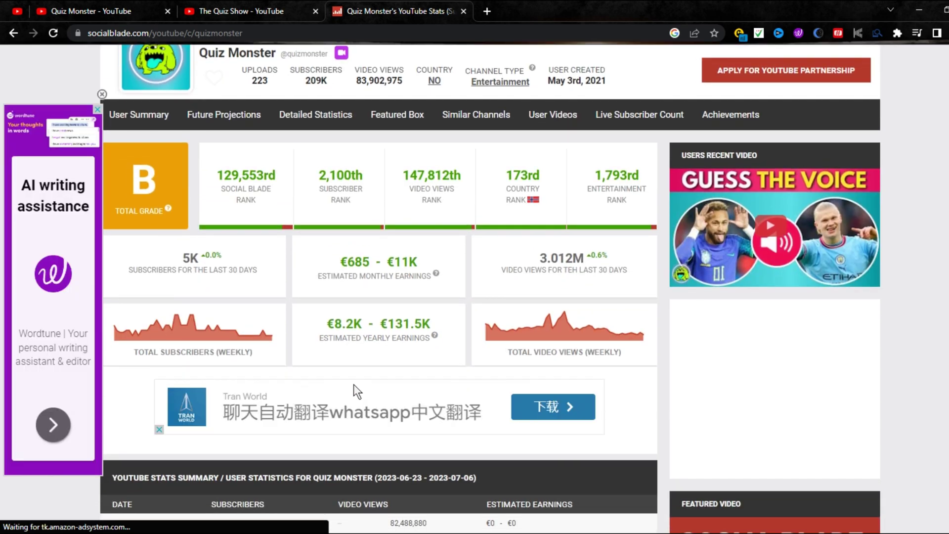
{"action": "left_click_drag", "start_coordinate": [322, 323], "coordinate": [404, 322]}
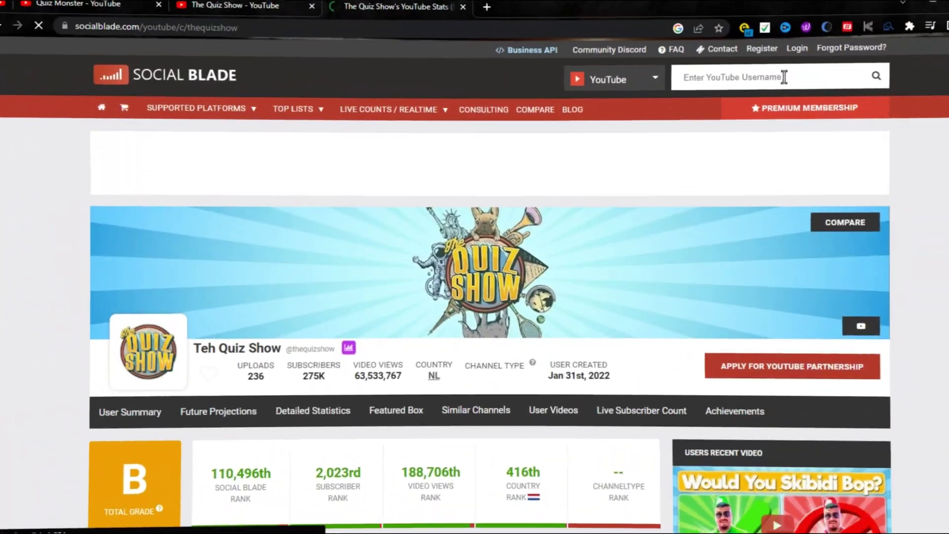
Step: Examine the estimated yearly earnings on The Quiz Show's Social Blade statistics page
{"action": "scroll", "coordinate": [898, 276], "scroll_direction": "down", "scroll_amount": 5}
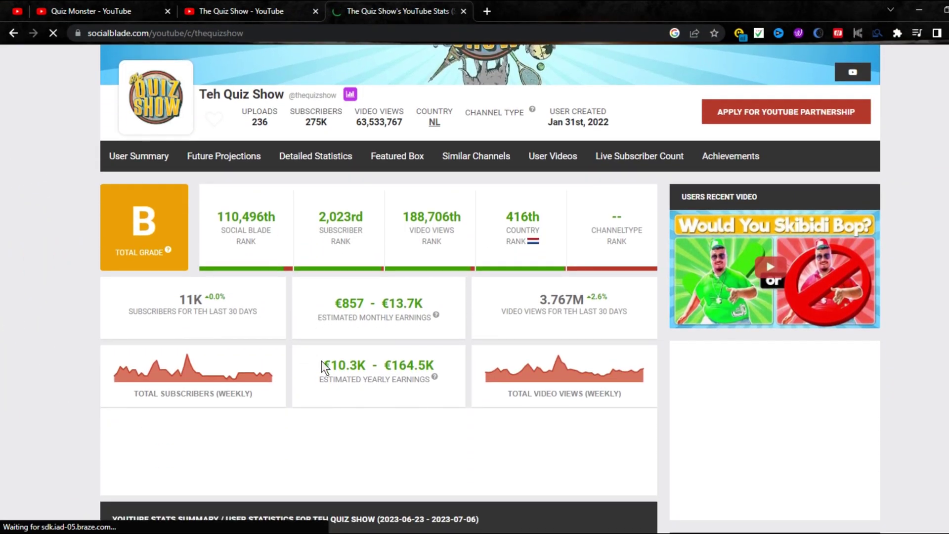
{"action": "left_click_drag", "start_coordinate": [321, 360], "coordinate": [439, 364]}
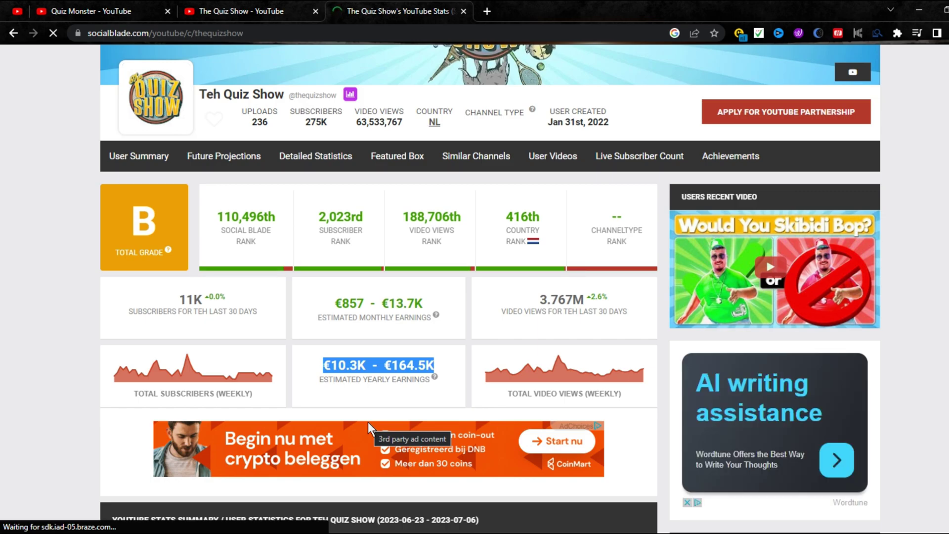
{"action": "left_click", "coordinate": [468, 391]}
{"action": "scroll", "coordinate": [468, 391], "scroll_direction": "up", "scroll_amount": 5}
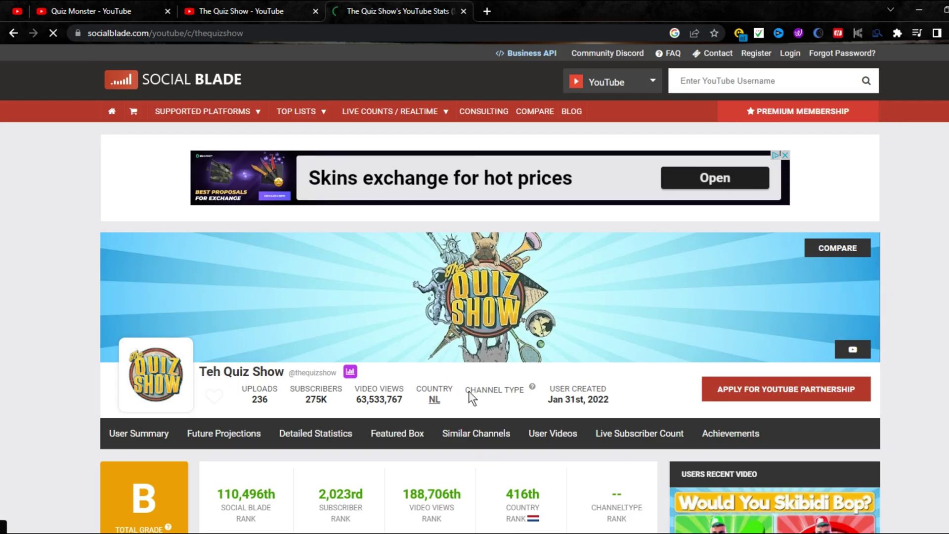
Step: Return to YouTube and look over the latest videos of The Quiz Show and Quiz Monster channels again
{"action": "key", "text": "ctrl+shift+Tab"}
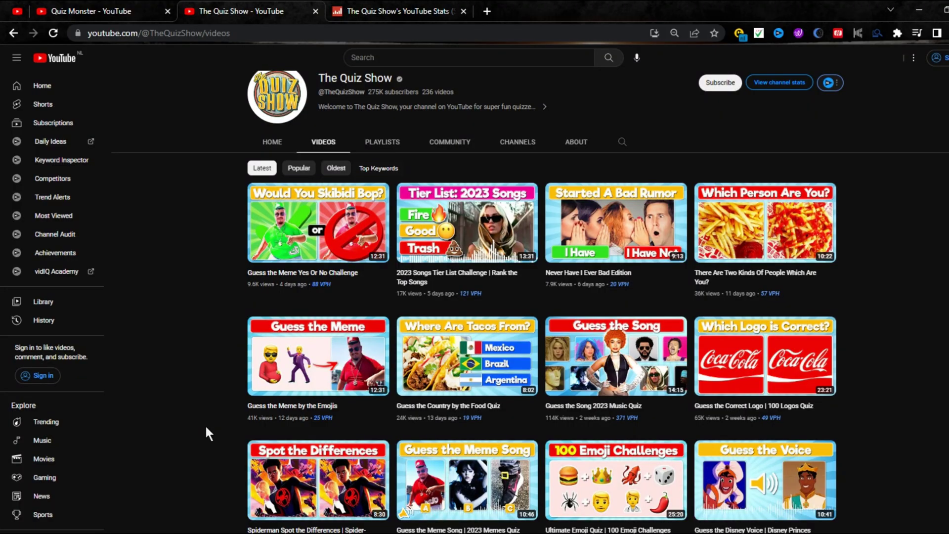
{"action": "scroll", "coordinate": [222, 443], "scroll_direction": "down", "scroll_amount": 7}
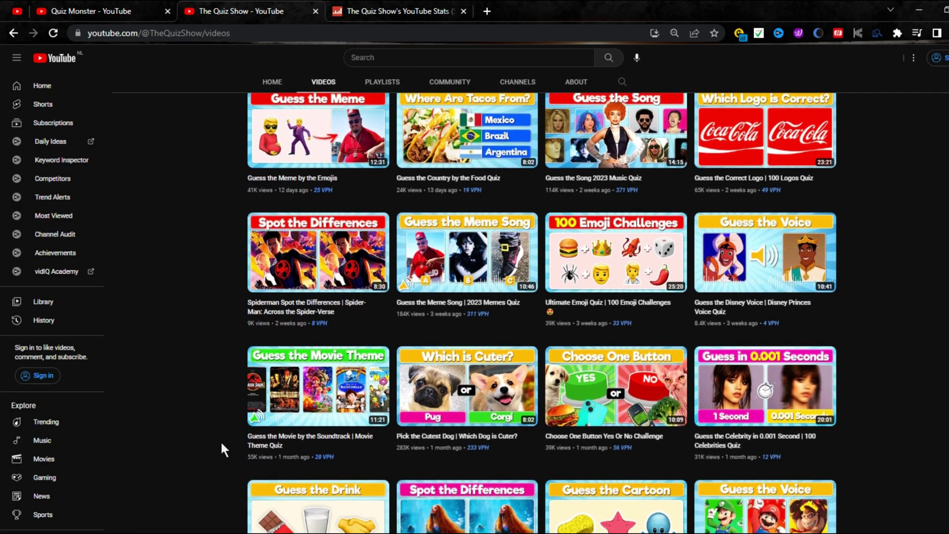
{"action": "scroll", "coordinate": [221, 441], "scroll_direction": "up", "scroll_amount": 10}
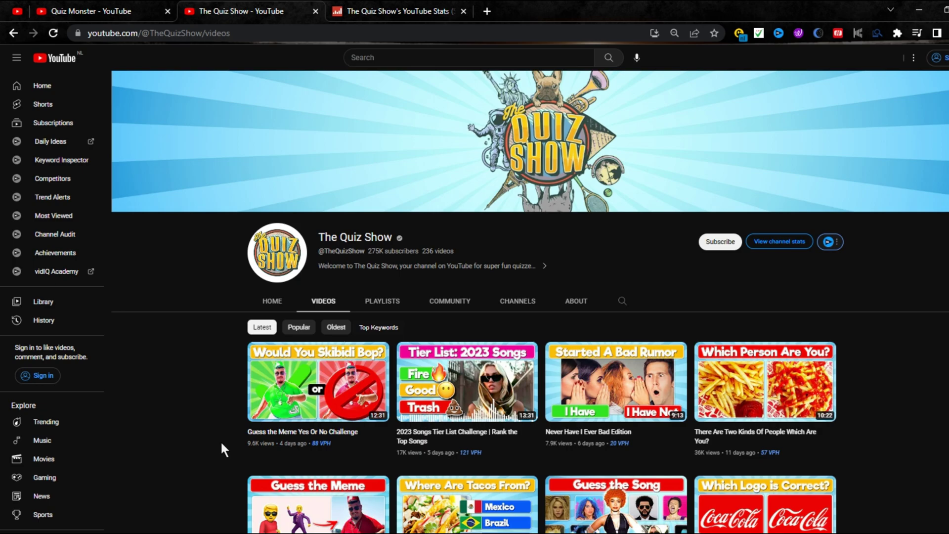
{"action": "key", "text": "ctrl+shift+Tab"}
{"action": "scroll", "coordinate": [206, 364], "scroll_direction": "down", "scroll_amount": 4}
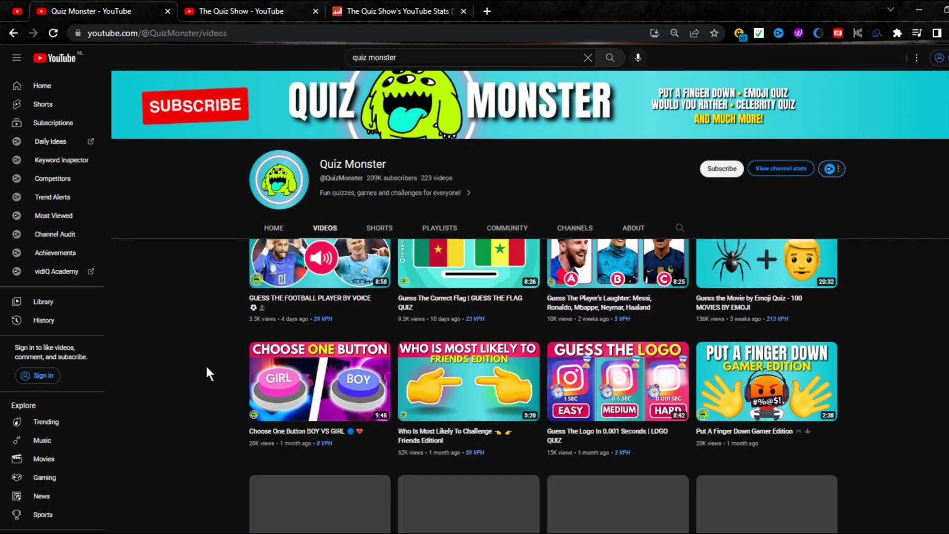
{"action": "scroll", "coordinate": [206, 363], "scroll_direction": "up", "scroll_amount": 2}
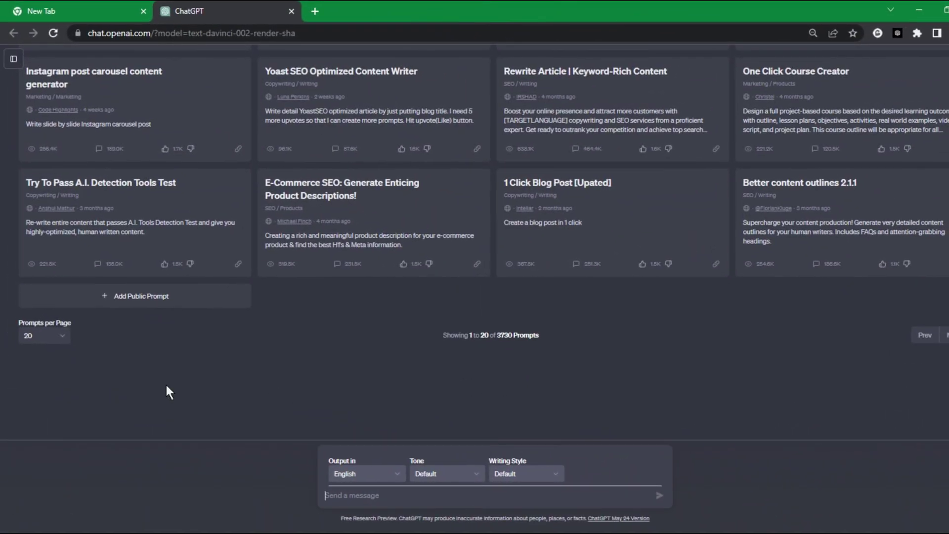
Step: In ChatGPT, submit the copied prompt requesting 500 "Guess The Drink By Emojis" riddles in two columns, with 2-3 emojis and the answer
{"action": "right_click", "coordinate": [355, 495]}
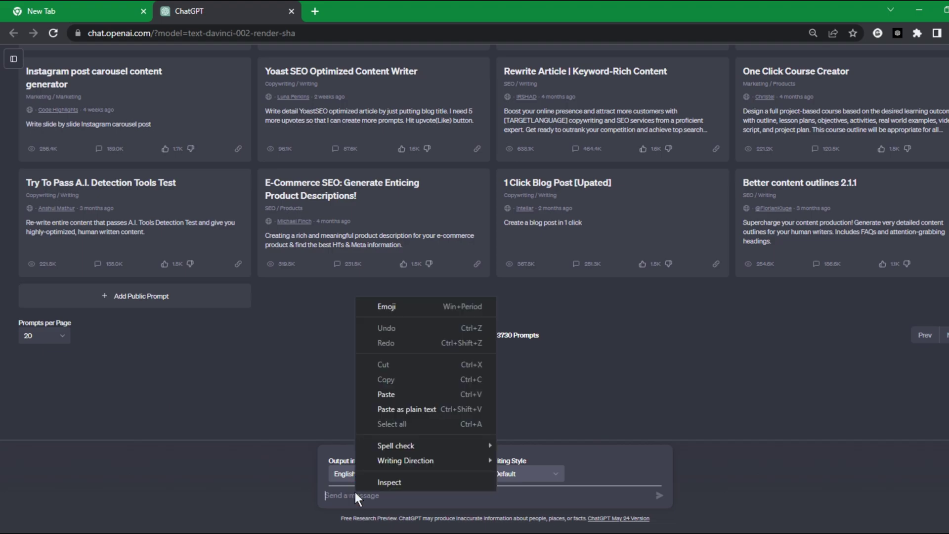
{"action": "left_click", "coordinate": [426, 396]}
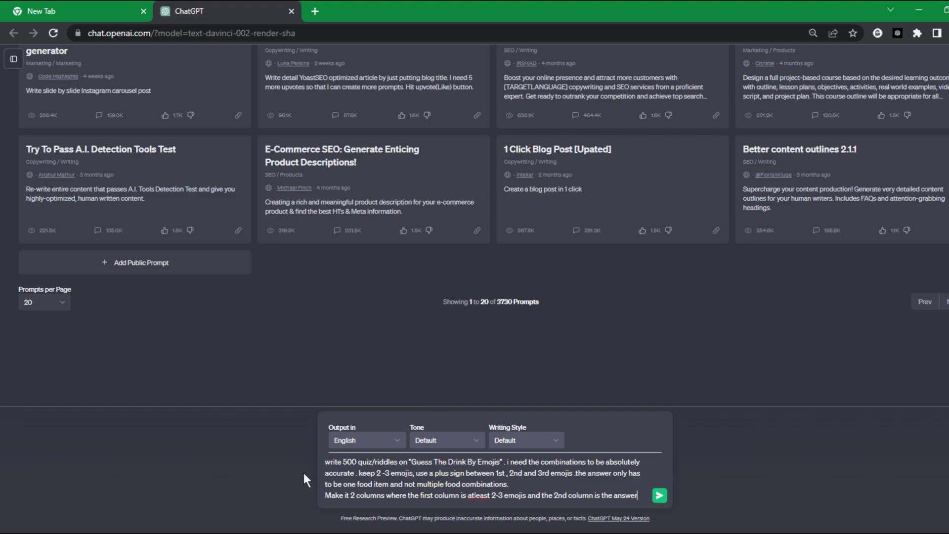
{"action": "key", "text": "Return"}
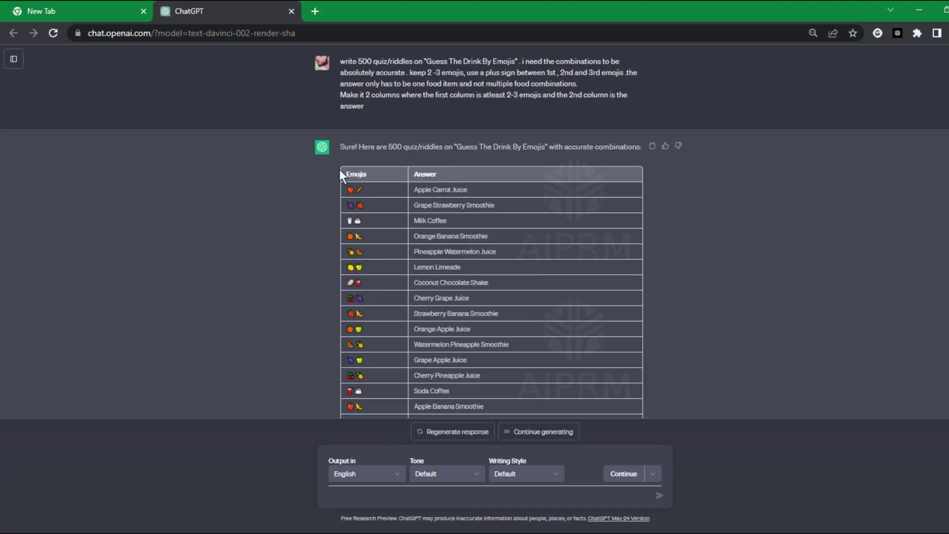
Step: Copy the whole generated table of emojis and answers, from its header through the last row
{"action": "left_click_drag", "start_coordinate": [340, 170], "coordinate": [498, 303]}
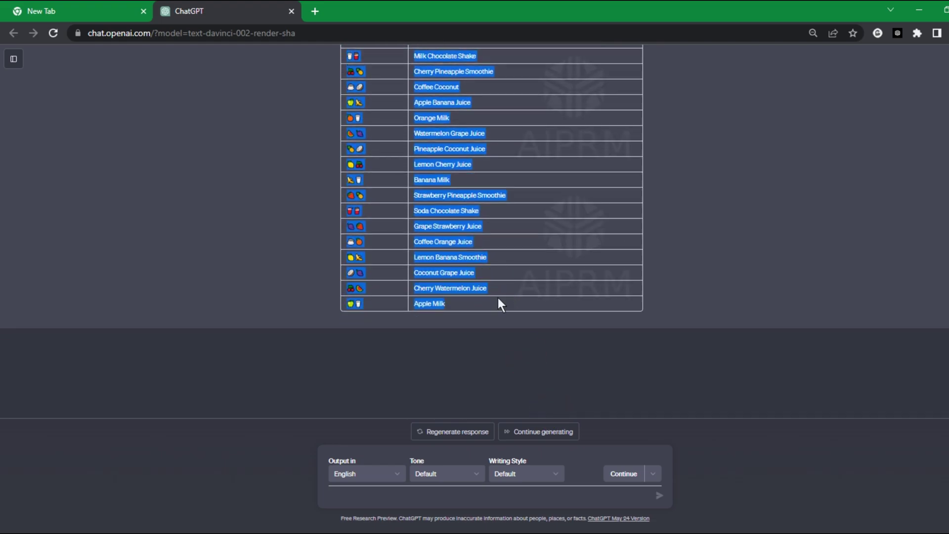
{"action": "right_click", "coordinate": [435, 282]}
{"action": "left_click", "coordinate": [470, 292]}
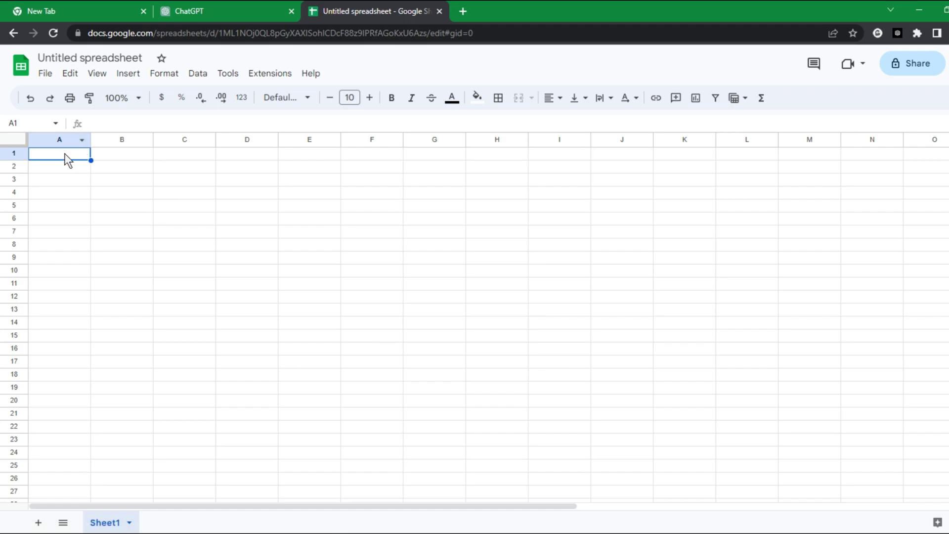
Step: Paste the copied table as values only at cell A1 of the blank Google Sheets spreadsheet and auto-fit column A's width
{"action": "left_click", "coordinate": [63, 153]}
{"action": "right_click", "coordinate": [63, 154]}
{"action": "mouse_move", "coordinate": [202, 191]}
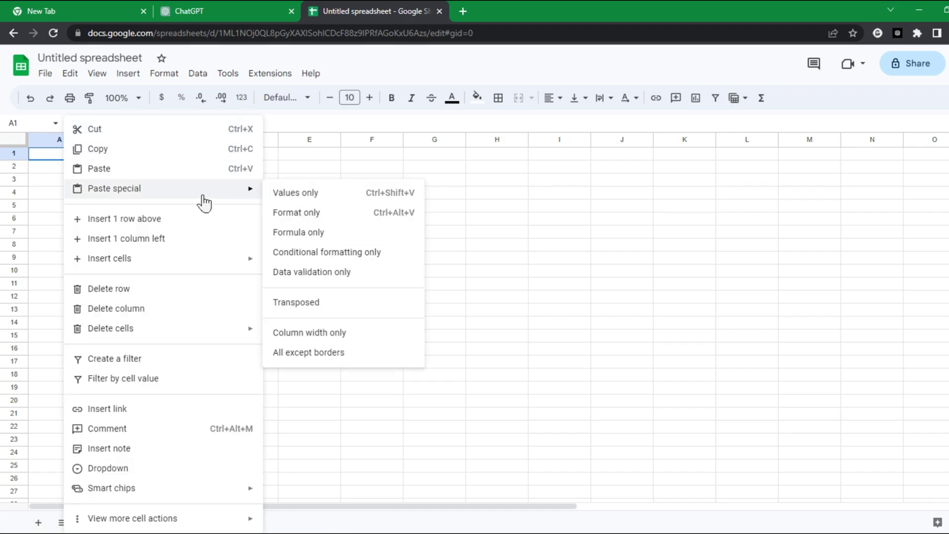
{"action": "left_click", "coordinate": [299, 199]}
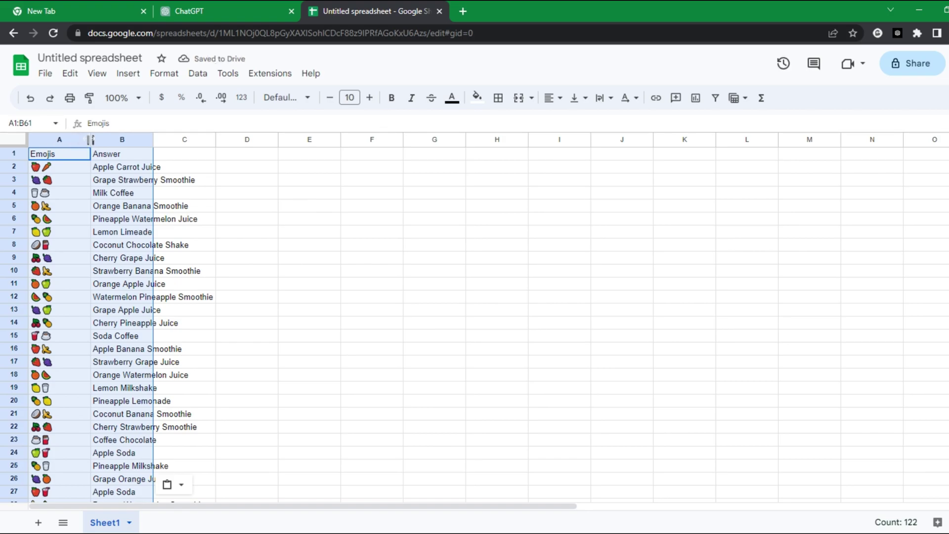
{"action": "double_click", "coordinate": [90, 139]}
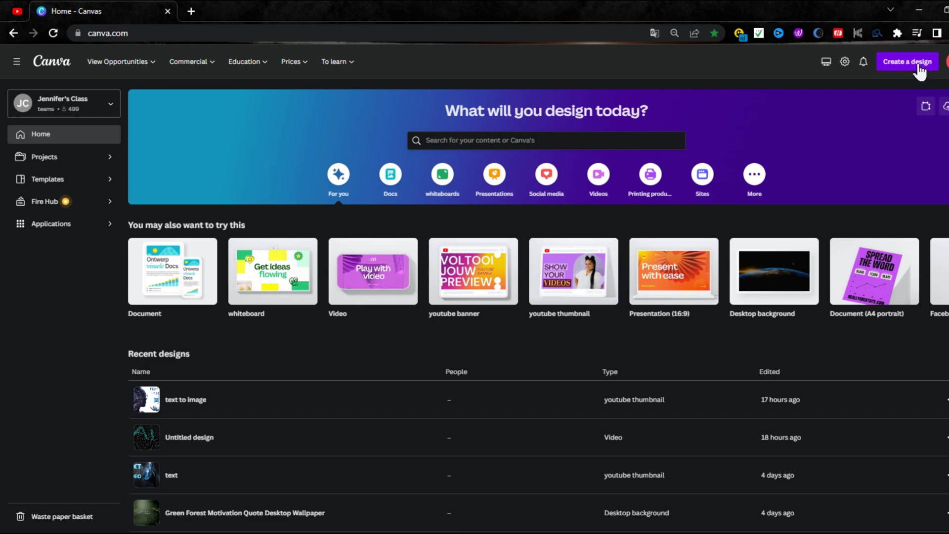
Step: Create a new 1920 × 1080 px video design in Canva and search the video elements for "background"
{"action": "left_click", "coordinate": [909, 62]}
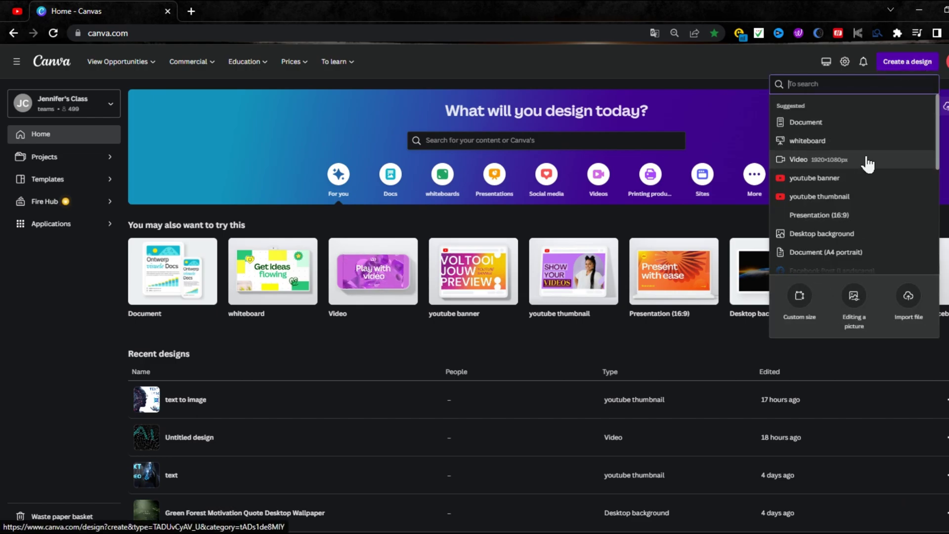
{"action": "left_click", "coordinate": [867, 159]}
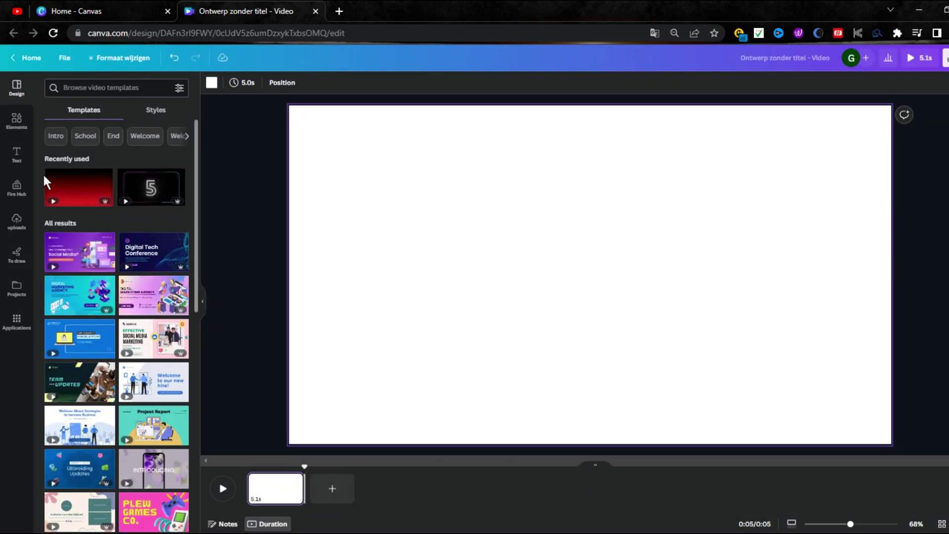
{"action": "left_click", "coordinate": [19, 129]}
{"action": "left_click", "coordinate": [80, 86]}
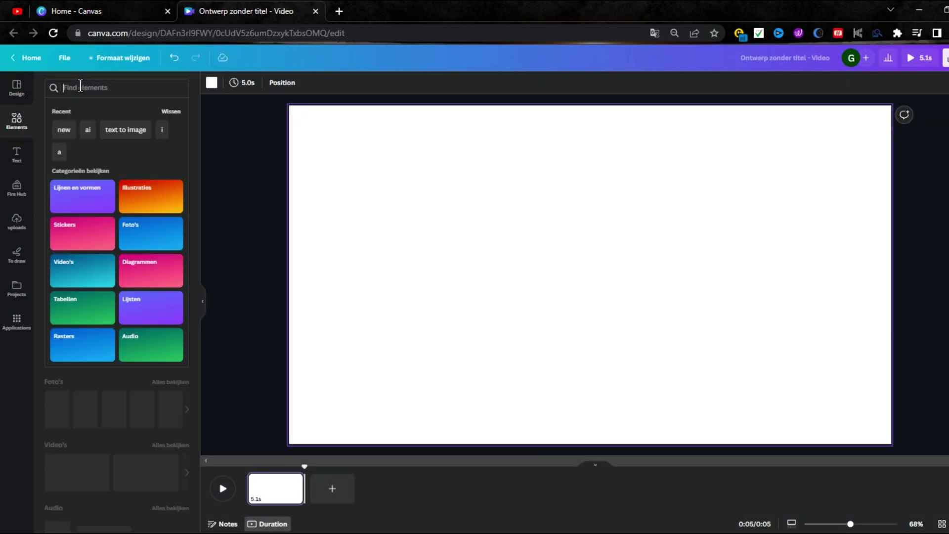
{"action": "type", "text": "background"}
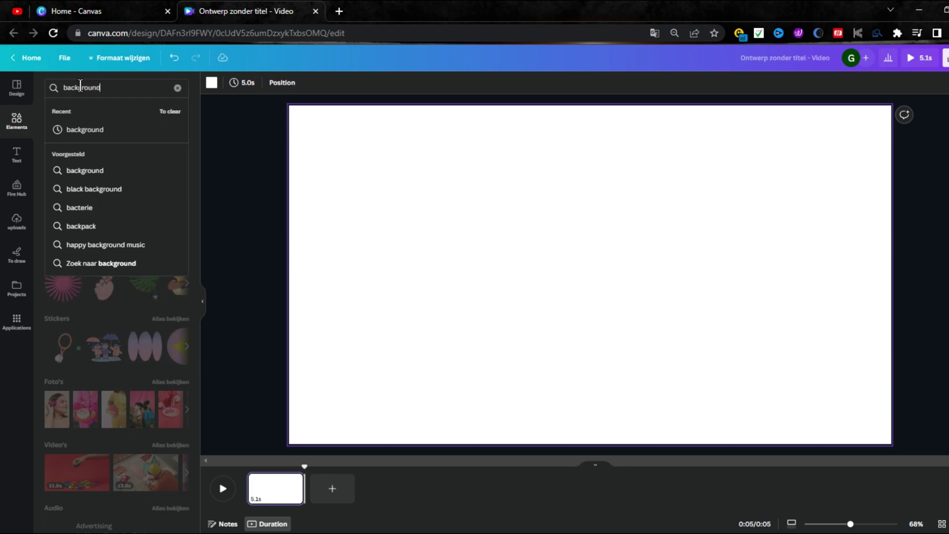
{"action": "key", "text": "Return"}
{"action": "left_click", "coordinate": [148, 108]}
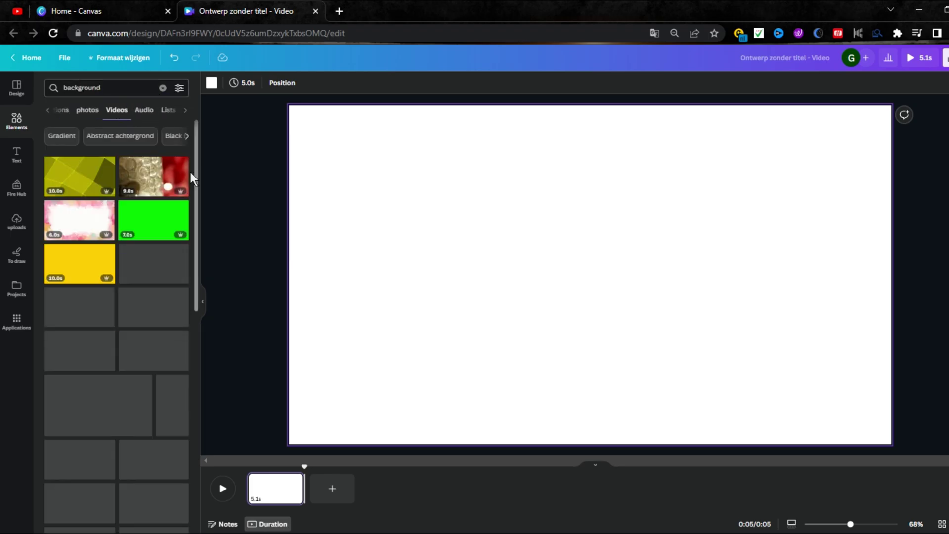
Step: Add the 20-second white background video with falling red and blue streaks to the page
{"action": "scroll", "coordinate": [118, 355], "scroll_direction": "down", "scroll_amount": 4}
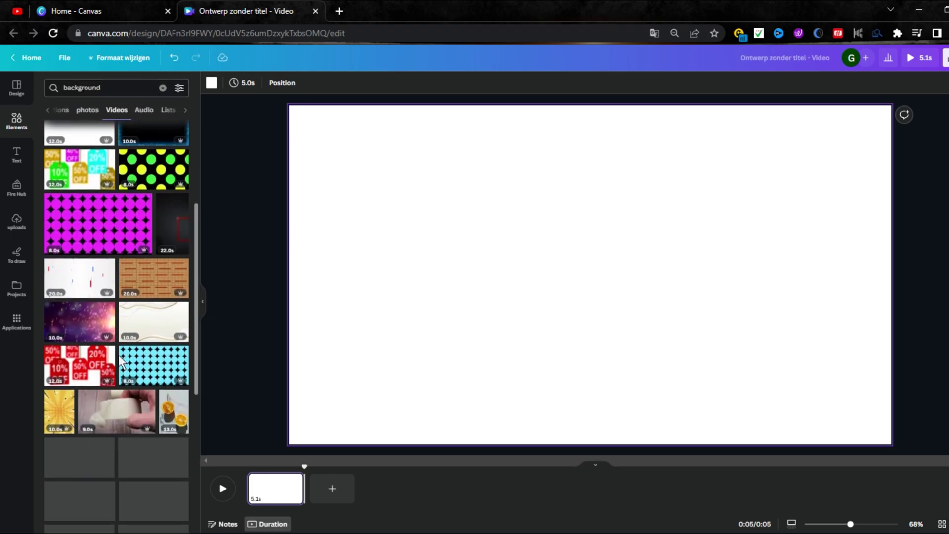
{"action": "scroll", "coordinate": [118, 357], "scroll_direction": "up", "scroll_amount": 2}
{"action": "left_click", "coordinate": [73, 356]}
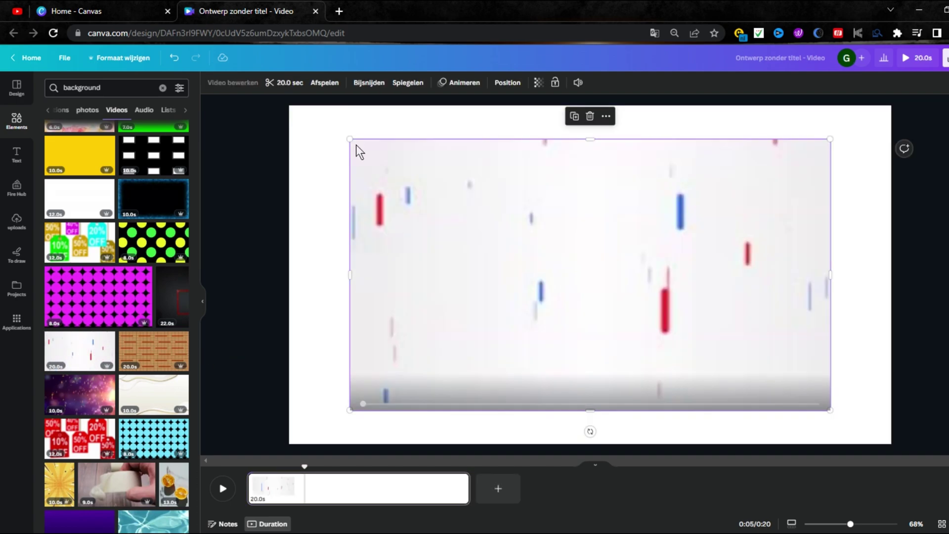
Step: Enlarge the background video to cover the whole page and trim the clip to 10.0 seconds
{"action": "left_click_drag", "start_coordinate": [350, 139], "coordinate": [291, 107]}
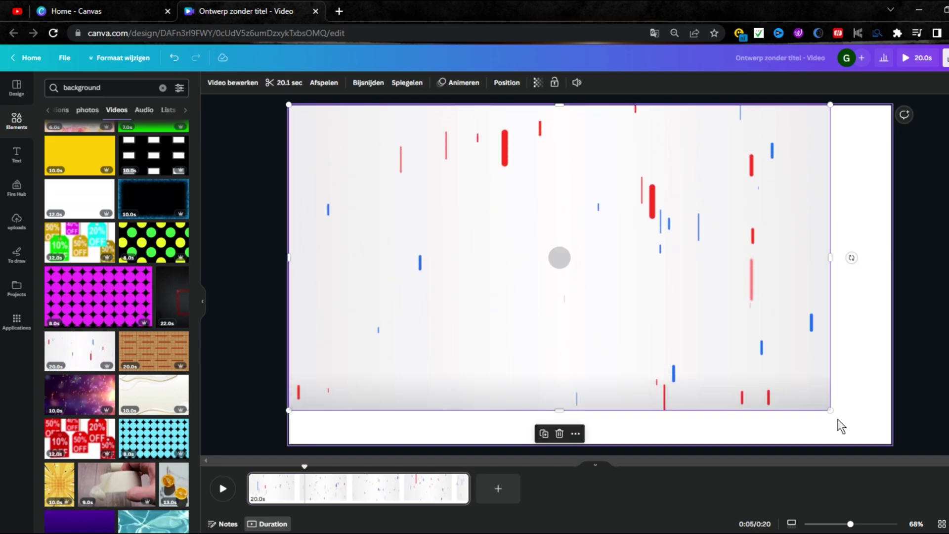
{"action": "left_click_drag", "start_coordinate": [831, 410], "coordinate": [890, 443]}
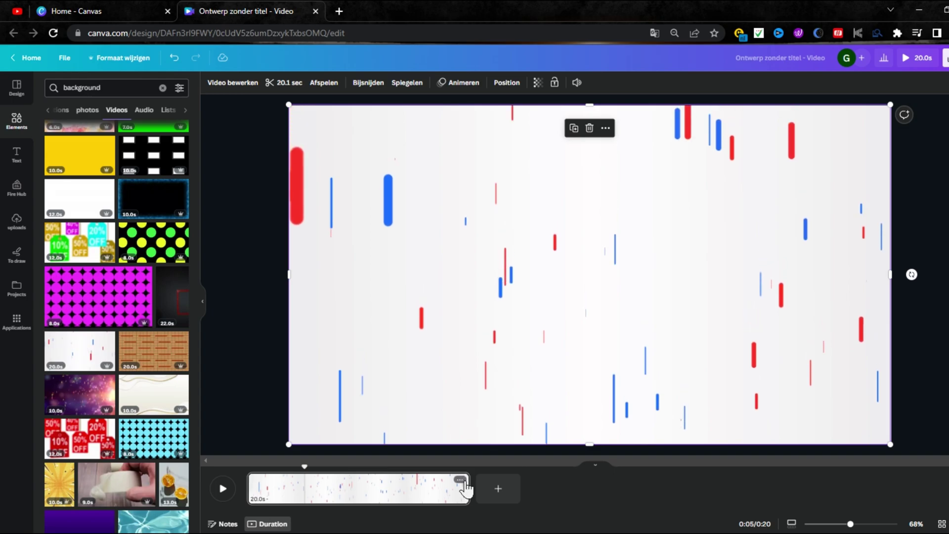
{"action": "left_click", "coordinate": [467, 485]}
{"action": "left_click_drag", "start_coordinate": [467, 485], "coordinate": [356, 487]}
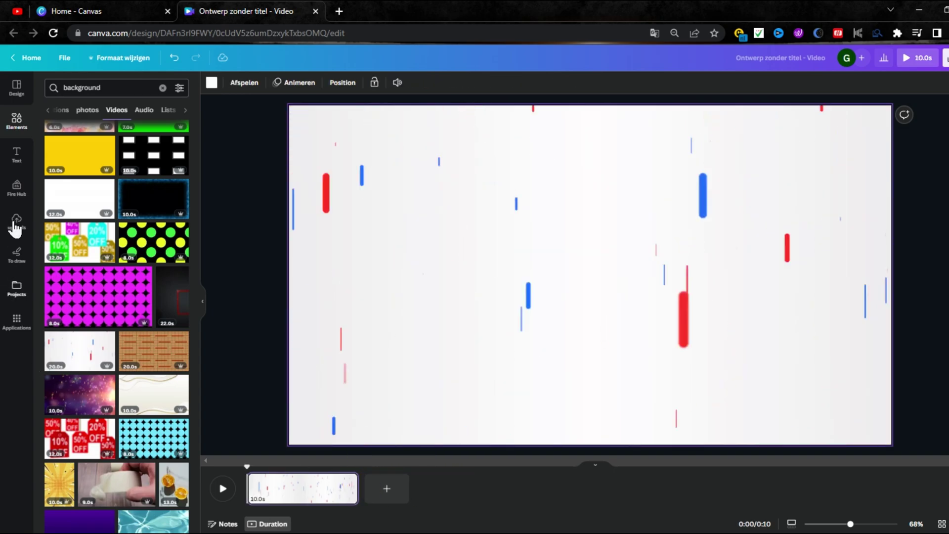
Step: Add two title text boxes, placing one in the upper part of the page and the other in the lower part
{"action": "left_click", "coordinate": [16, 154]}
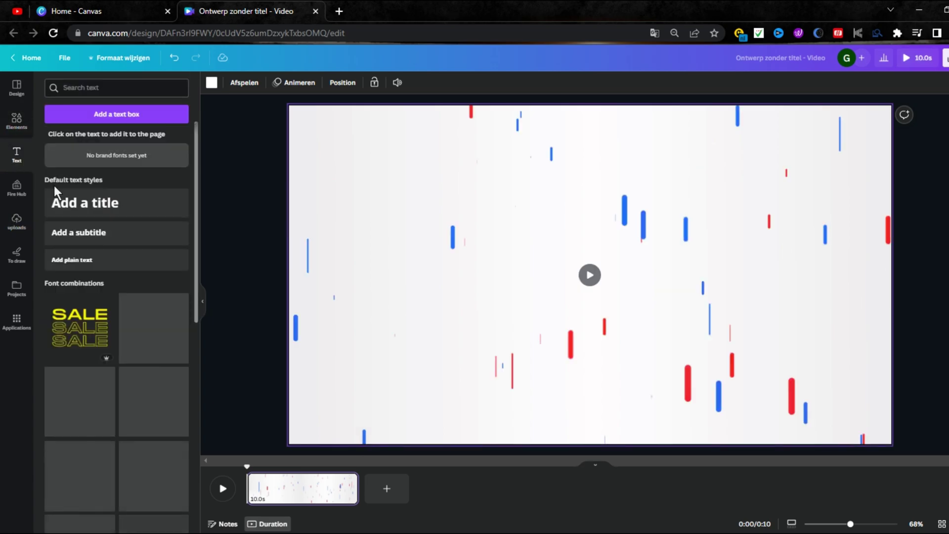
{"action": "left_click", "coordinate": [116, 212]}
{"action": "left_click_drag", "start_coordinate": [116, 213], "coordinate": [543, 169]}
{"action": "left_click_drag", "start_coordinate": [558, 317], "coordinate": [555, 352]}
{"action": "left_click", "coordinate": [263, 275]}
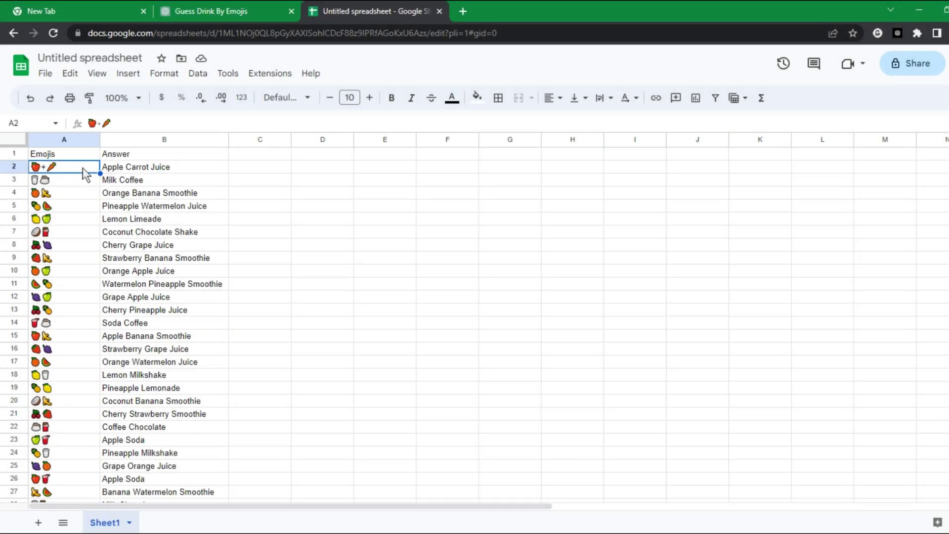
Step: Copy the apple and carrot emojis from cell A2 in Google Sheets, paste them over Canva's upper title and enlarge them to about size 214
{"action": "right_click", "coordinate": [81, 167]}
{"action": "left_click", "coordinate": [116, 125]}
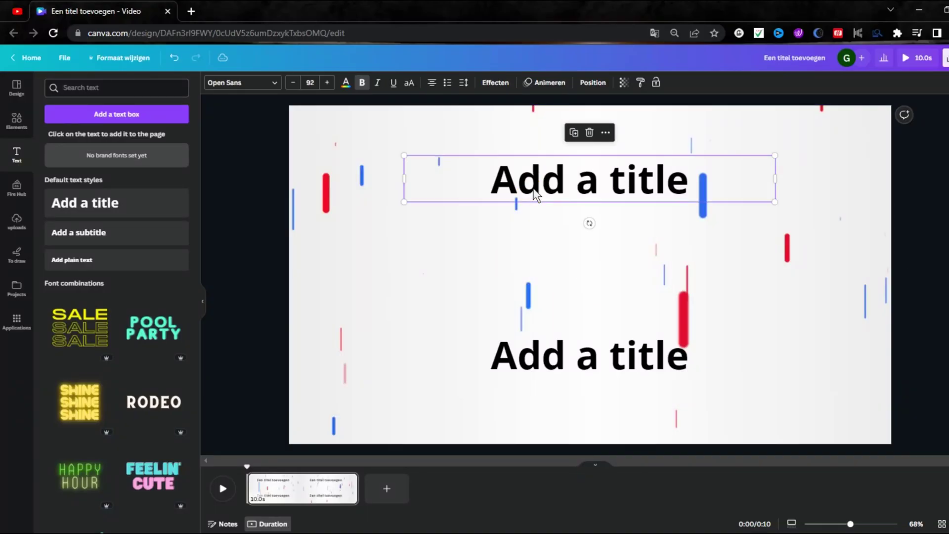
{"action": "double_click", "coordinate": [534, 193]}
{"action": "right_click", "coordinate": [566, 218]}
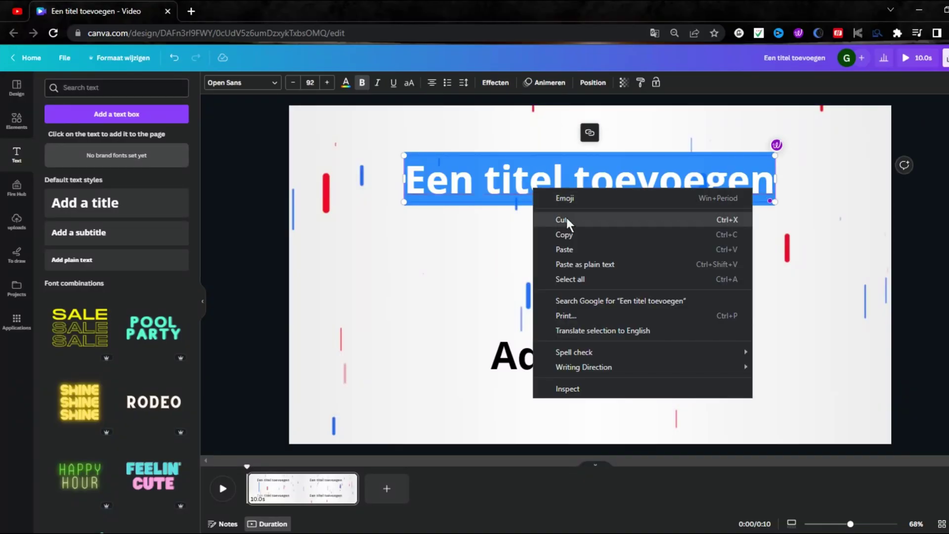
{"action": "left_click", "coordinate": [577, 250]}
{"action": "left_click_drag", "start_coordinate": [648, 205], "coordinate": [747, 263]}
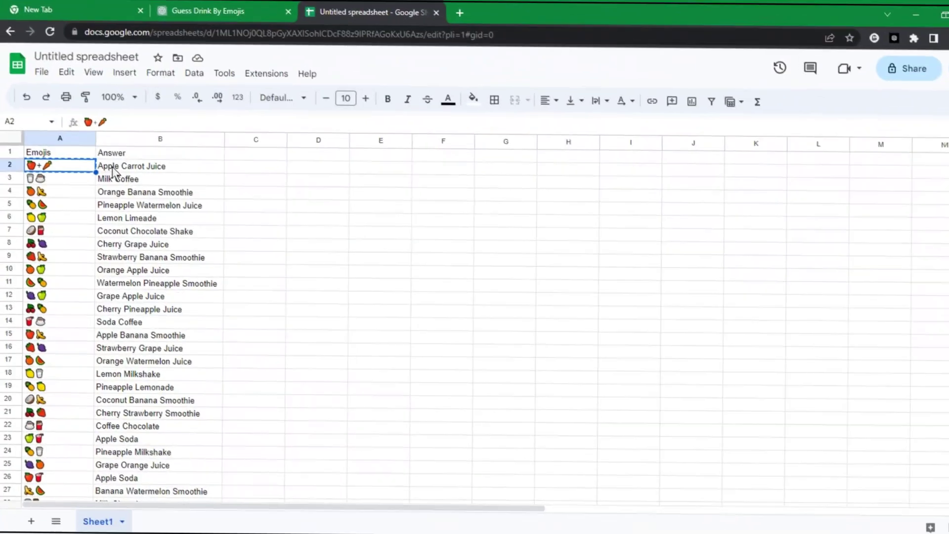
Step: Copy the answer "Apple Carrot Juice" from cell B2 in Google Sheets and paste it over the lower title in Canva
{"action": "right_click", "coordinate": [117, 168]}
{"action": "left_click", "coordinate": [153, 127]}
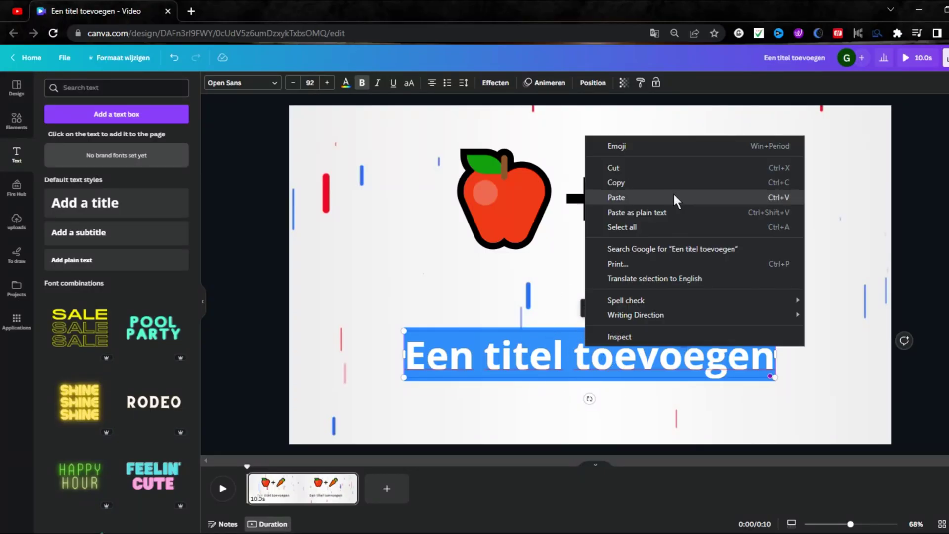
{"action": "left_click", "coordinate": [675, 197]}
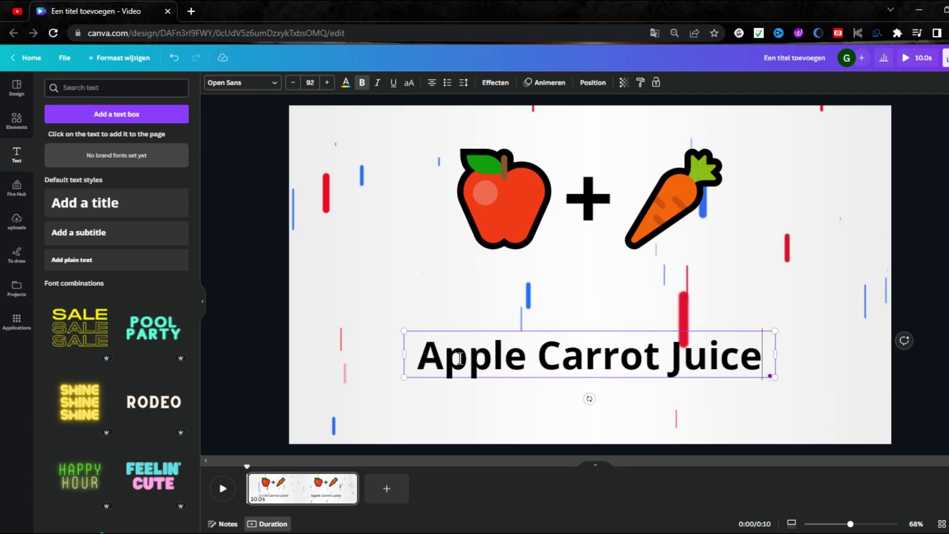
Step: Enlarge the "Apple Carrot Juice" text to about size 109 and centre it horizontally near the page's lower edge
{"action": "left_click_drag", "start_coordinate": [348, 417], "coordinate": [466, 377]}
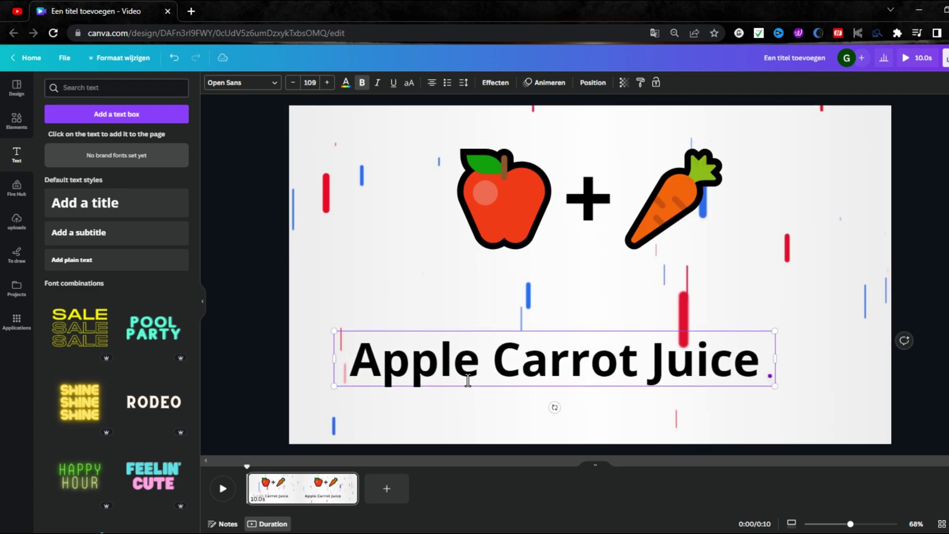
{"action": "left_click", "coordinate": [534, 381]}
{"action": "left_click_drag", "start_coordinate": [524, 371], "coordinate": [563, 375]}
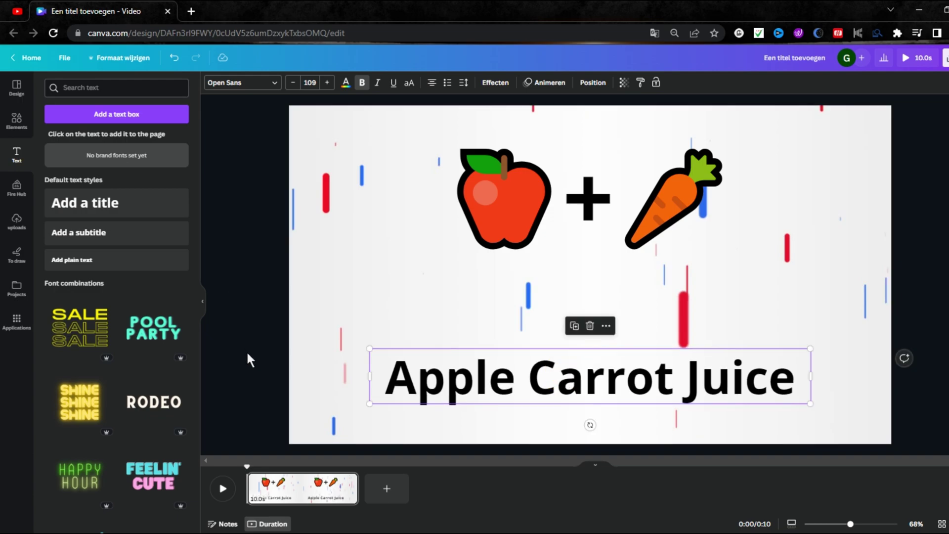
Step: Apply the Blocks text animation to the emoji text, animating on both opening and closing with a grey block colour
{"action": "left_click", "coordinate": [566, 183]}
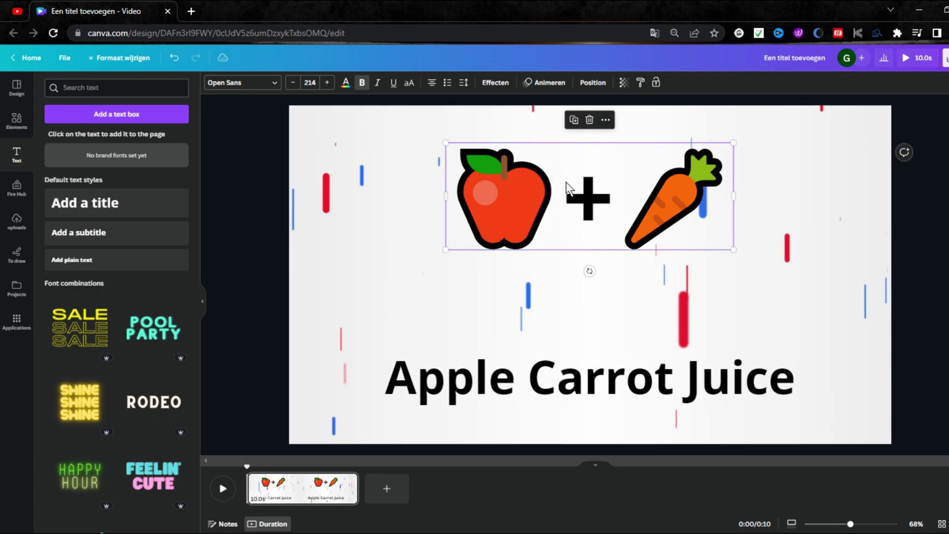
{"action": "left_click", "coordinate": [544, 83]}
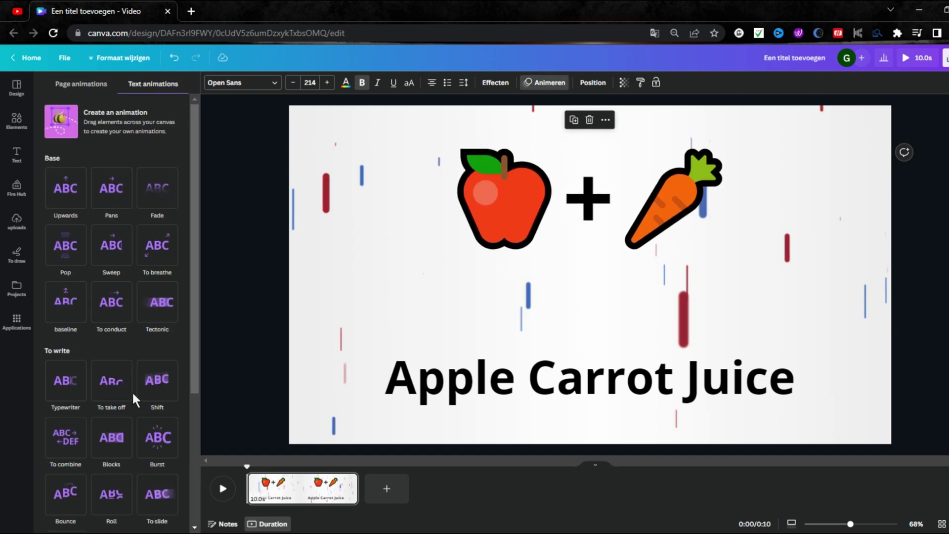
{"action": "scroll", "coordinate": [121, 370], "scroll_direction": "down", "scroll_amount": 2}
{"action": "left_click", "coordinate": [110, 339]}
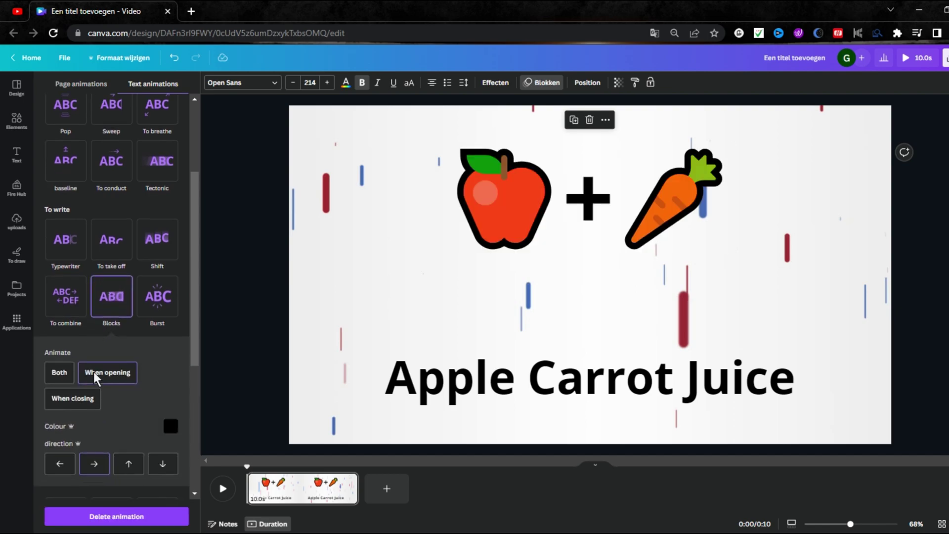
{"action": "scroll", "coordinate": [75, 342], "scroll_direction": "down", "scroll_amount": 2}
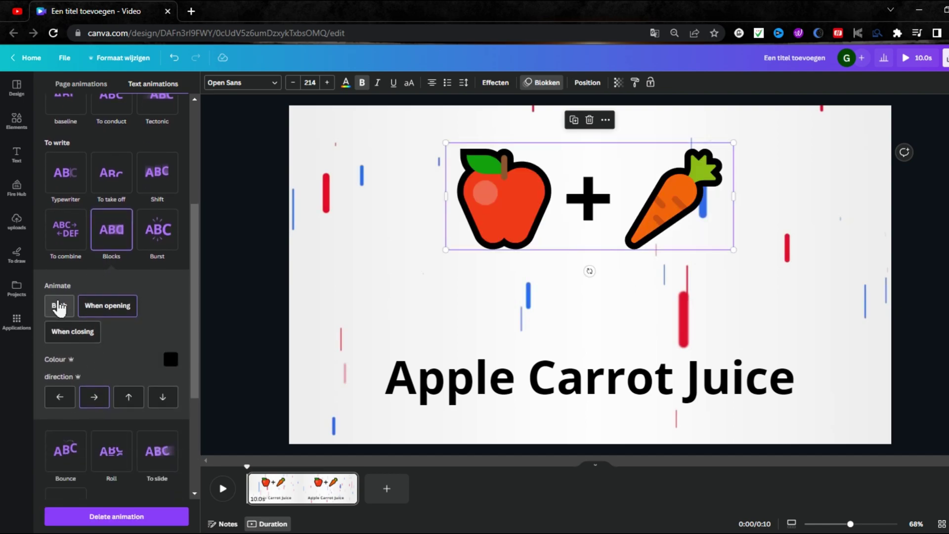
{"action": "left_click", "coordinate": [60, 307]}
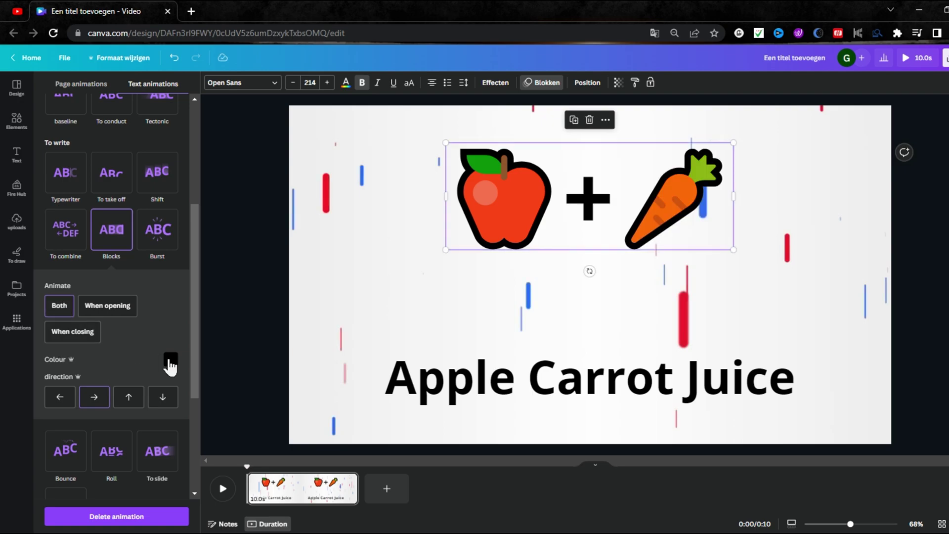
{"action": "left_click", "coordinate": [171, 360]}
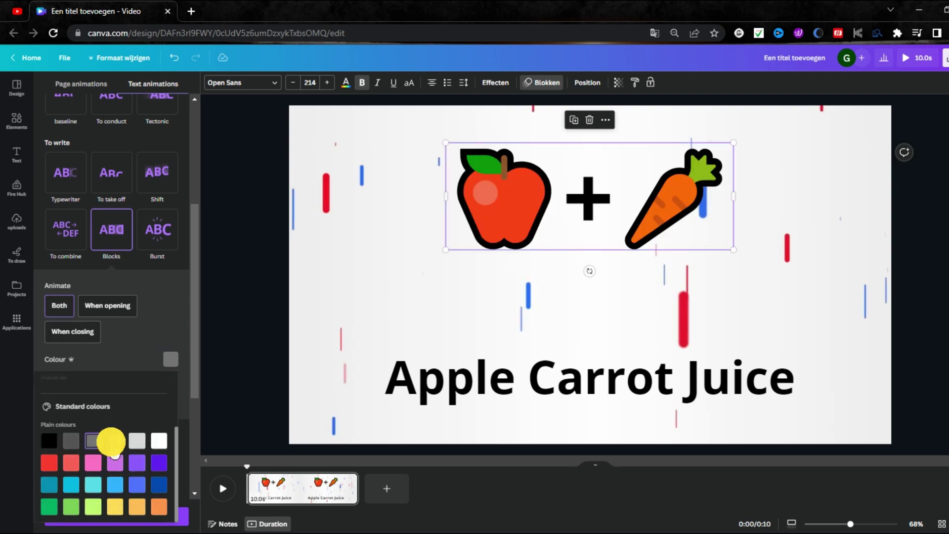
{"action": "scroll", "coordinate": [129, 356], "scroll_direction": "down", "scroll_amount": 4}
{"action": "scroll", "coordinate": [130, 356], "scroll_direction": "up", "scroll_amount": 4}
Step: Apply the Blocks text animation to the "Apple Carrot Juice" text and play a preview of the page
{"action": "left_click", "coordinate": [544, 378]}
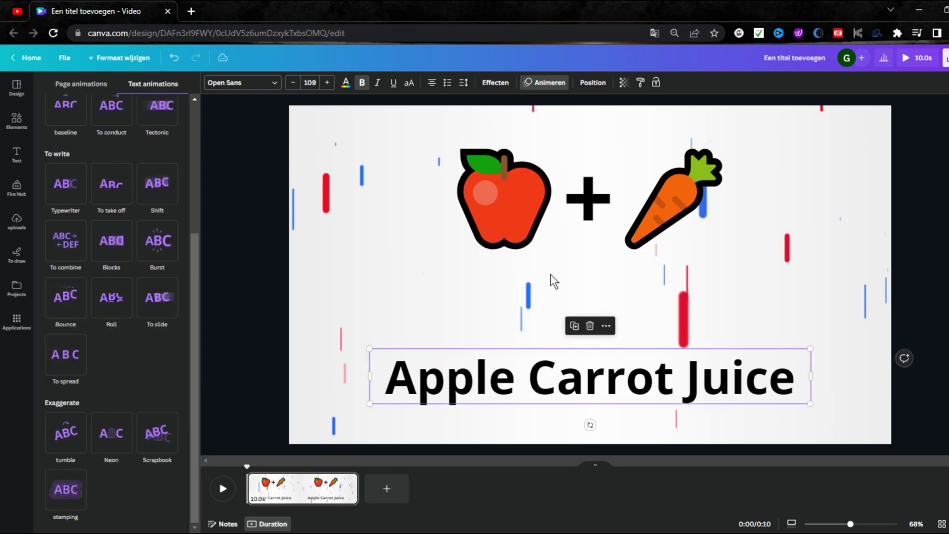
{"action": "left_click", "coordinate": [525, 83]}
{"action": "left_click", "coordinate": [110, 460]}
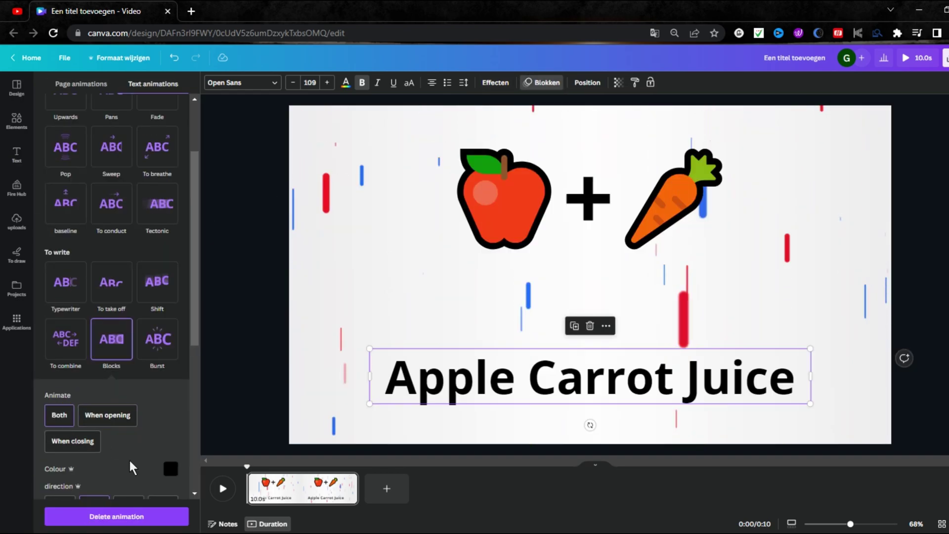
{"action": "scroll", "coordinate": [131, 466], "scroll_direction": "down", "scroll_amount": 2}
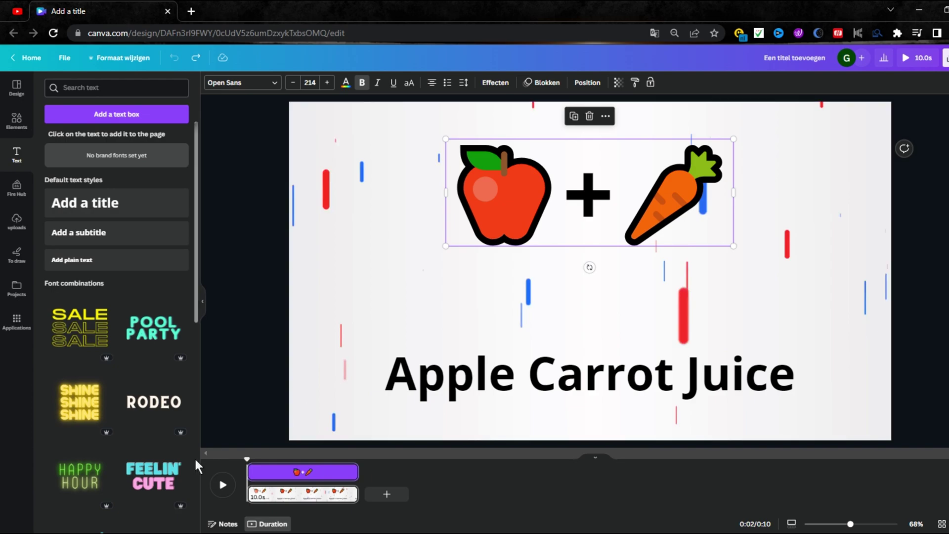
{"action": "left_click", "coordinate": [222, 486]}
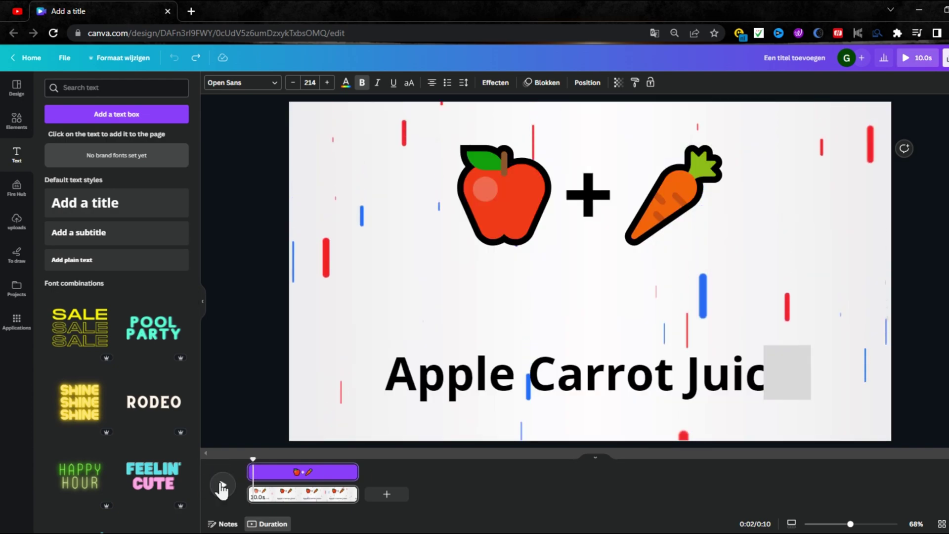
Step: Search the video elements for "timer" and add the 7-second white countdown video with the 5 in a thick black ring
{"action": "left_click", "coordinate": [17, 121]}
{"action": "left_click", "coordinate": [86, 89]}
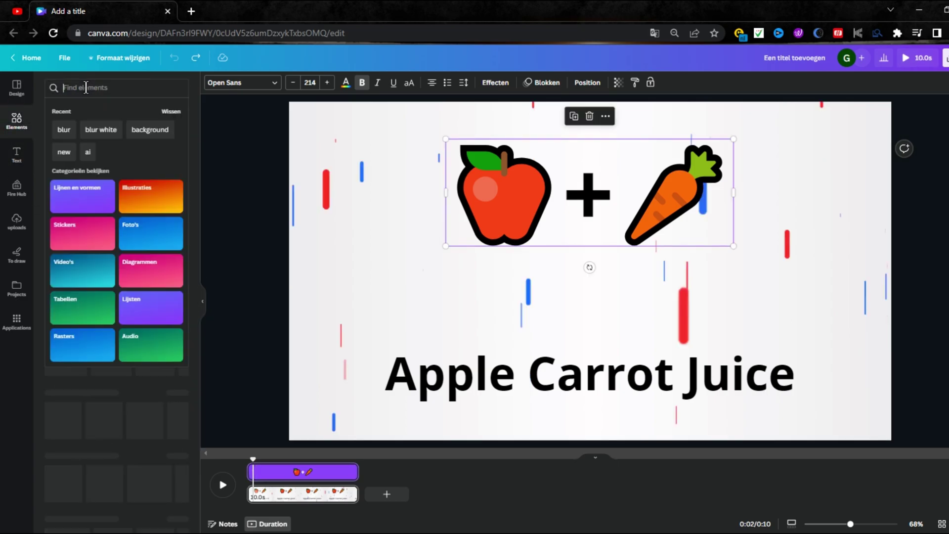
{"action": "type", "text": "timer"}
{"action": "key", "text": "Return"}
{"action": "left_click", "coordinate": [150, 110]}
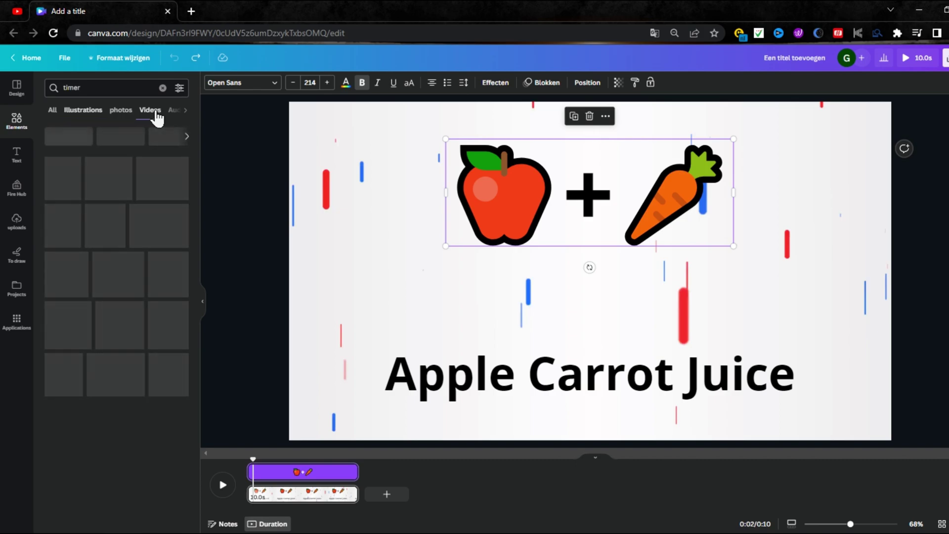
{"action": "left_click", "coordinate": [173, 357]}
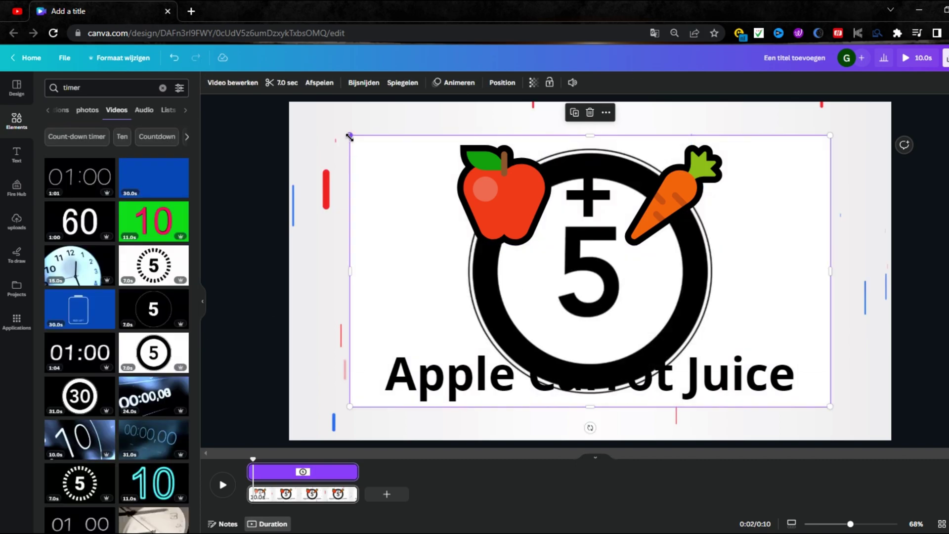
Step: Shrink the countdown video, centre it below the emojis over the answer text and play a preview
{"action": "left_click_drag", "start_coordinate": [349, 136], "coordinate": [604, 279]}
{"action": "left_click_drag", "start_coordinate": [702, 347], "coordinate": [568, 318]}
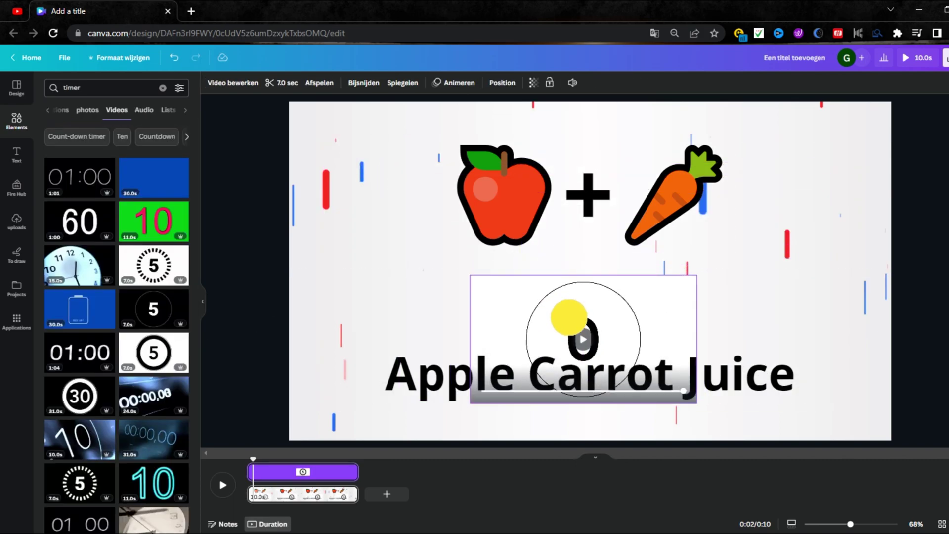
{"action": "left_click", "coordinate": [230, 427]}
{"action": "left_click", "coordinate": [223, 489]}
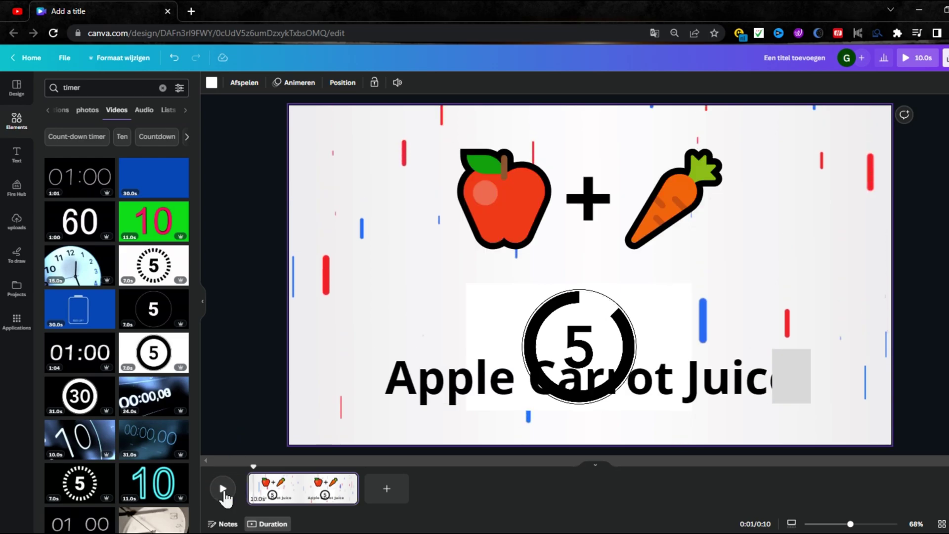
Step: Show the countdown video's timing and trim it to run from just after the page start to about the 6-second mark
{"action": "right_click", "coordinate": [585, 298]}
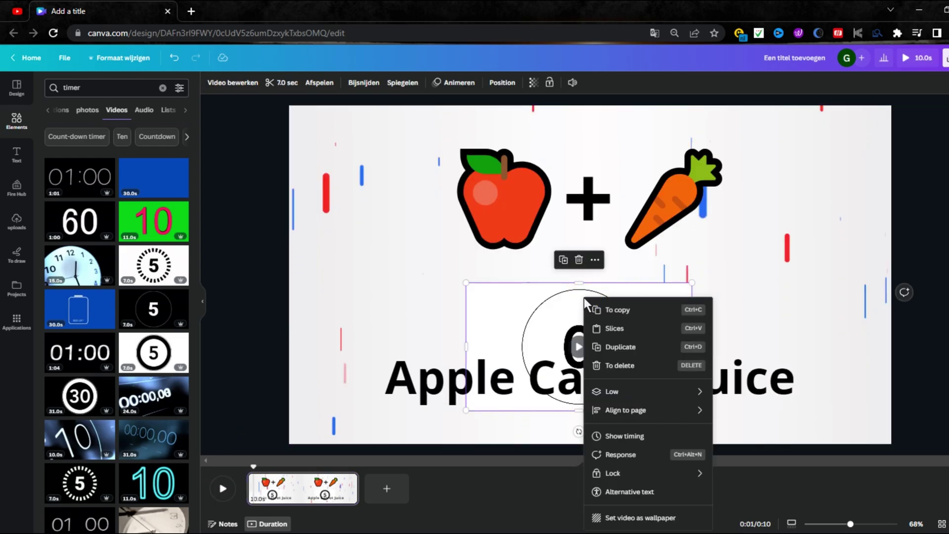
{"action": "left_click", "coordinate": [638, 435]}
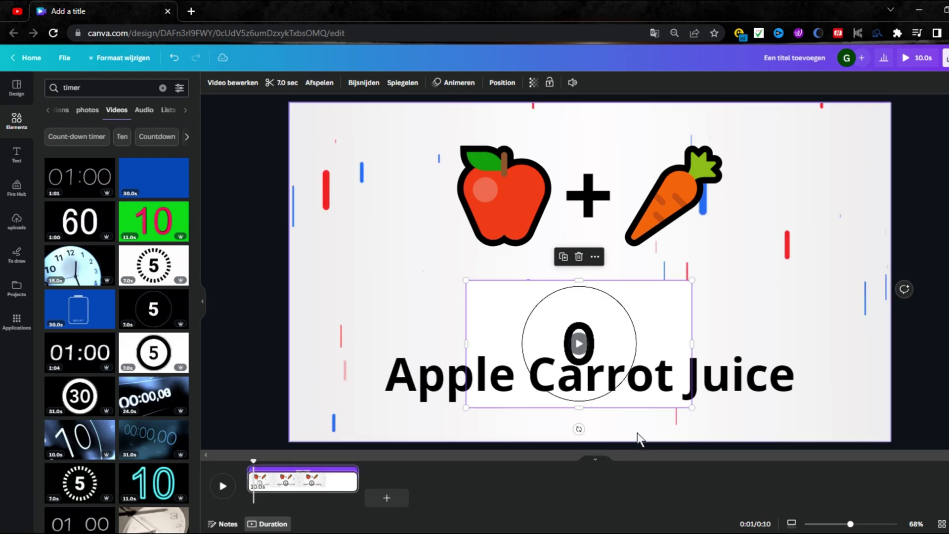
{"action": "left_click_drag", "start_coordinate": [253, 473], "coordinate": [255, 475]}
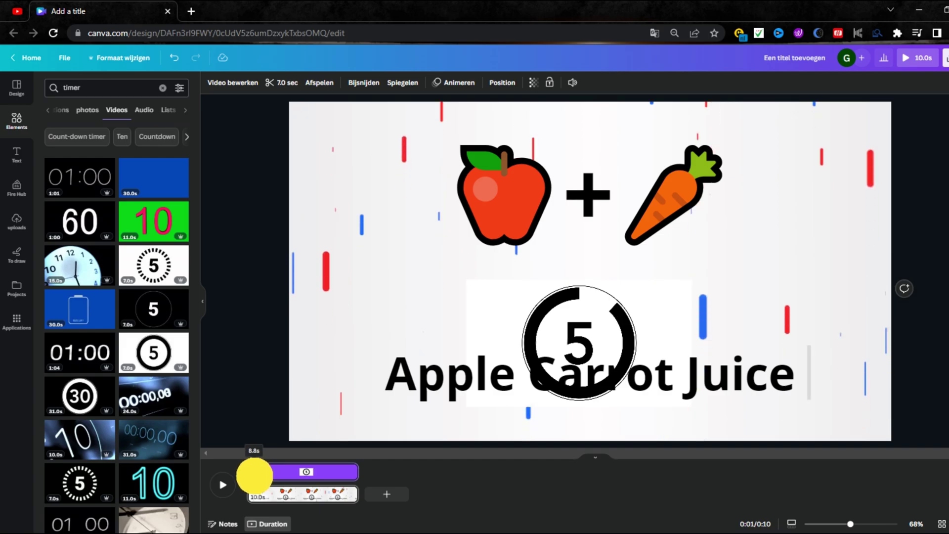
{"action": "left_click_drag", "start_coordinate": [353, 473], "coordinate": [320, 471]}
Step: Show the "Apple Carrot Juice" text's timing and trim its start to about the 6-second mark, where the countdown ends
{"action": "left_click", "coordinate": [461, 384]}
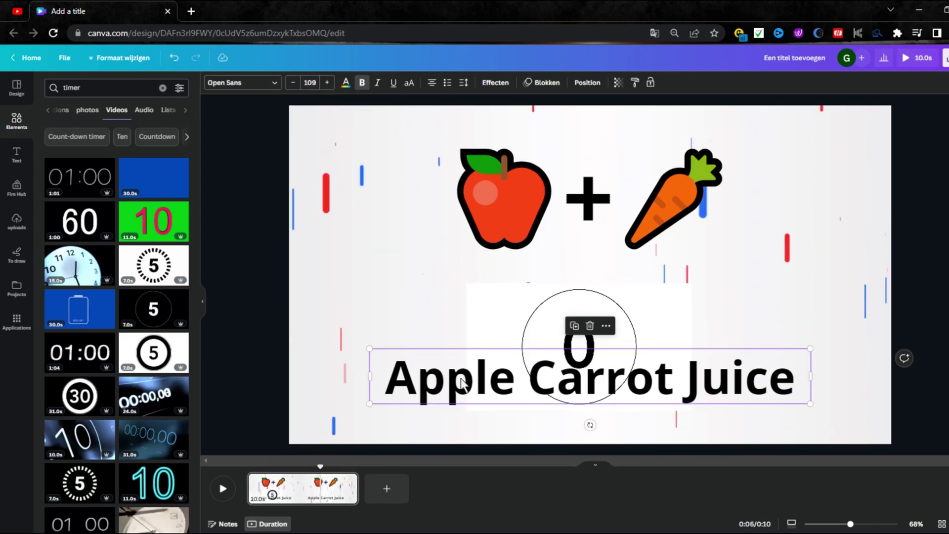
{"action": "right_click", "coordinate": [461, 378]}
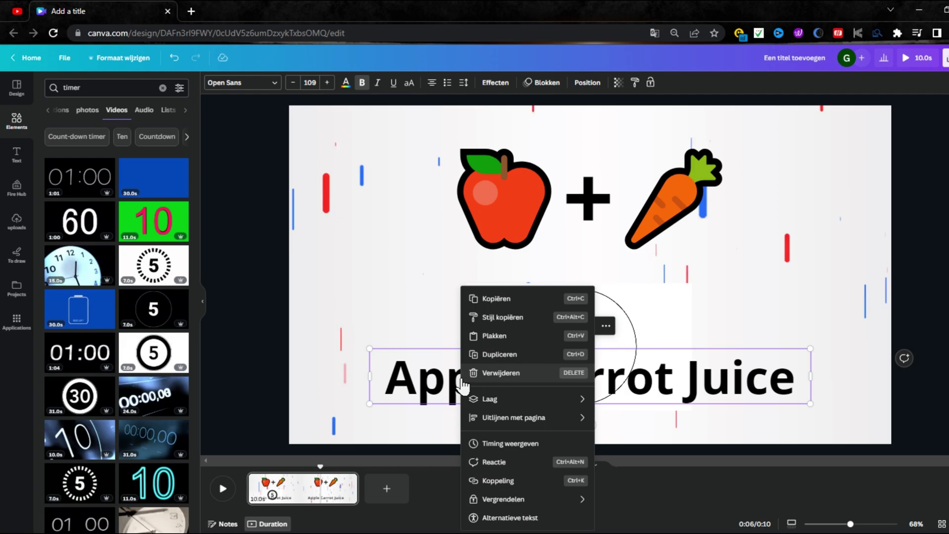
{"action": "left_click", "coordinate": [505, 446]}
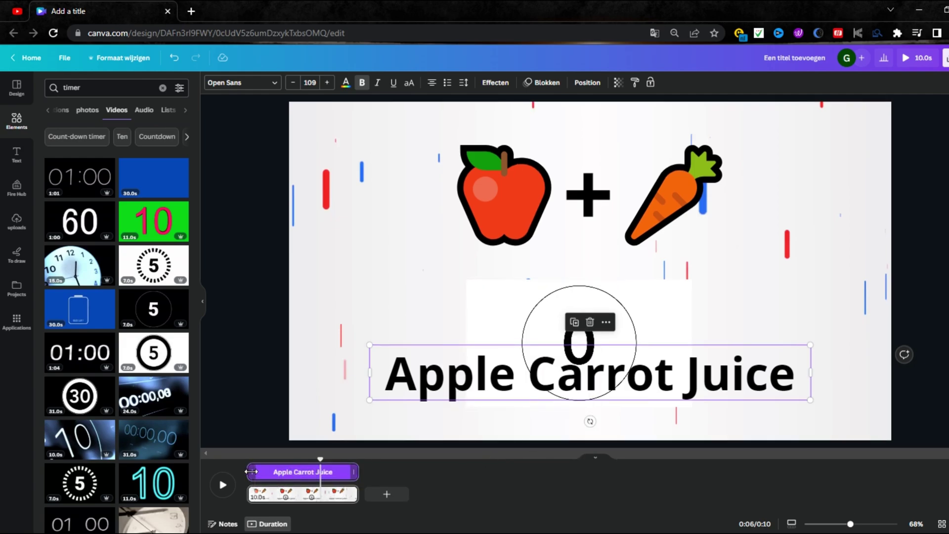
{"action": "left_click_drag", "start_coordinate": [251, 470], "coordinate": [322, 481]}
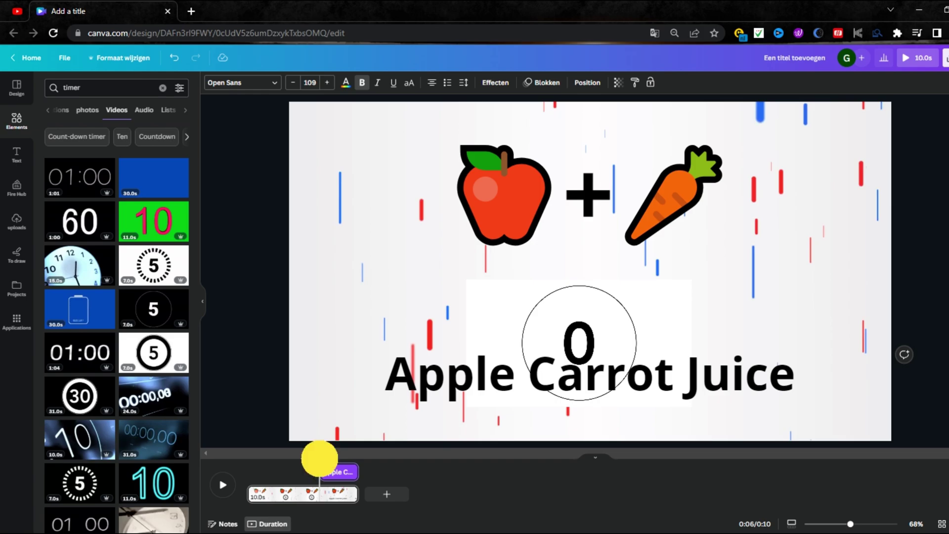
{"action": "left_click_drag", "start_coordinate": [320, 459], "coordinate": [245, 465]}
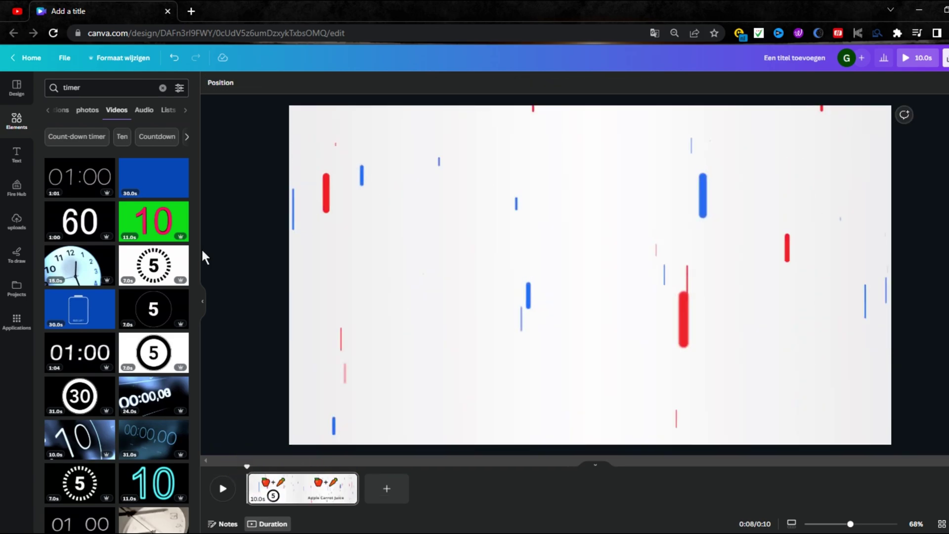
Step: Search the audio elements for "cork", sample a few sounds and add Cork Pop Open Full near the start of the page
{"action": "left_click", "coordinate": [163, 88]}
{"action": "type", "text": "cork"}
{"action": "key", "text": "Return"}
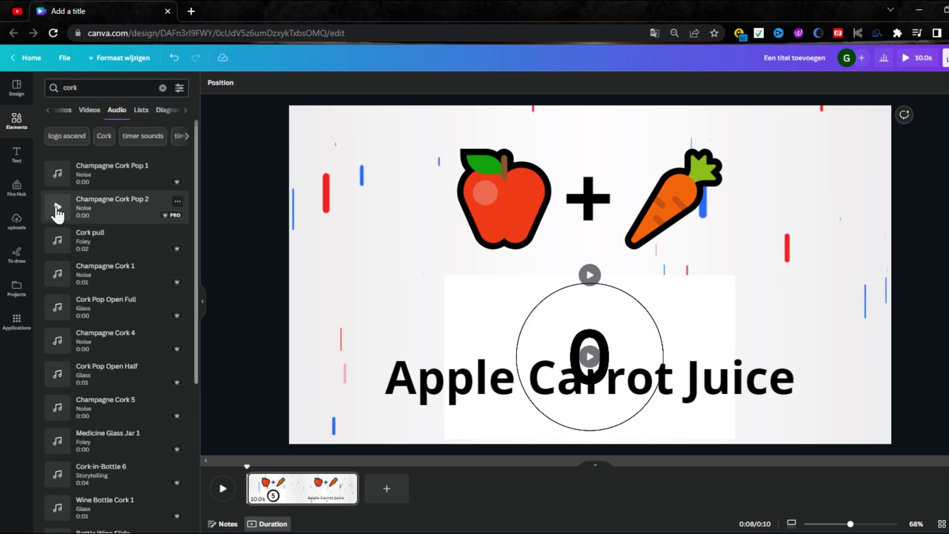
{"action": "left_click", "coordinate": [59, 243]}
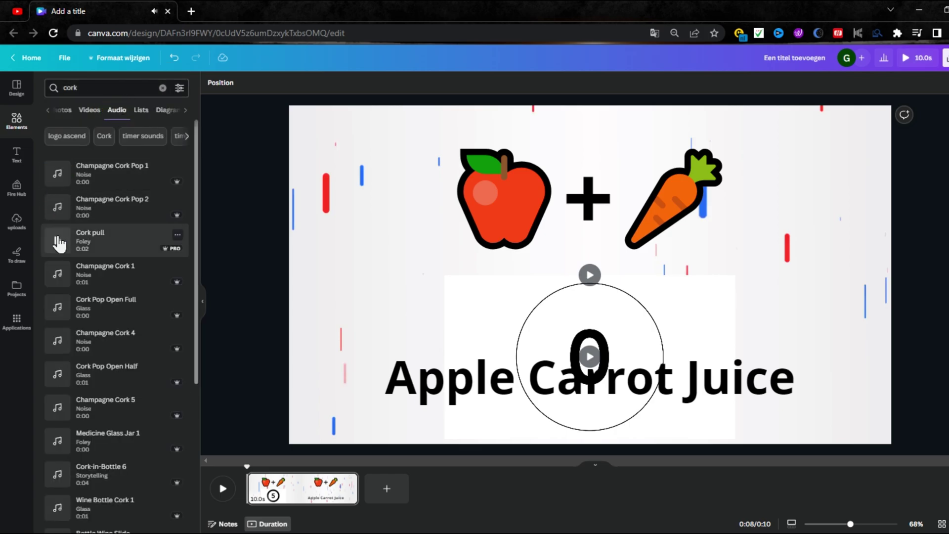
{"action": "left_click", "coordinate": [58, 309]}
{"action": "left_click", "coordinate": [241, 467]}
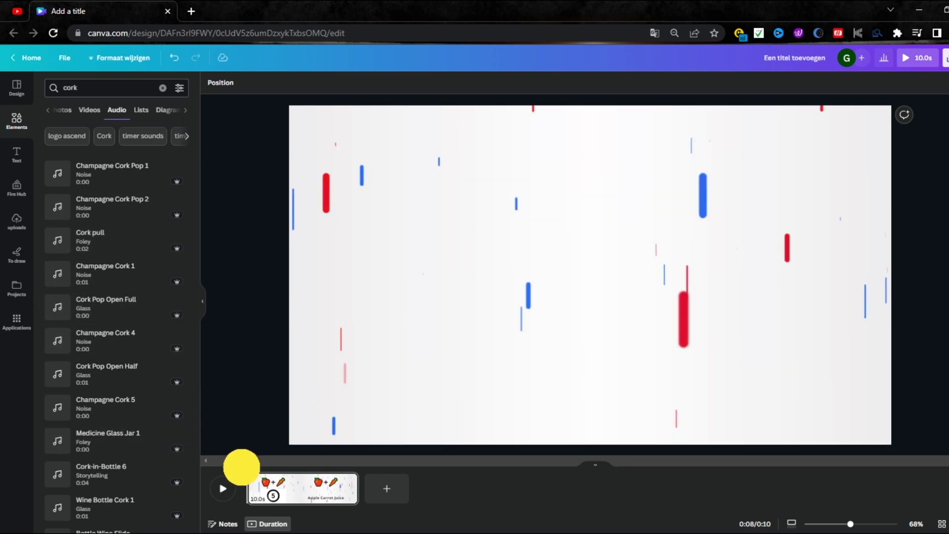
{"action": "left_click", "coordinate": [96, 308]}
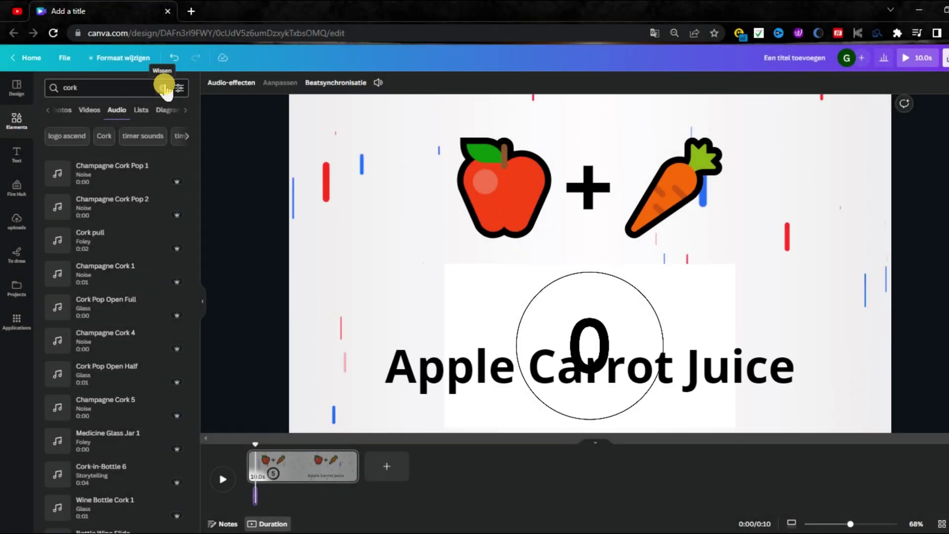
Step: Search the audio elements for "timer tick tock" and add Clock ticking 1 directly after the cork sound
{"action": "left_click", "coordinate": [162, 87]}
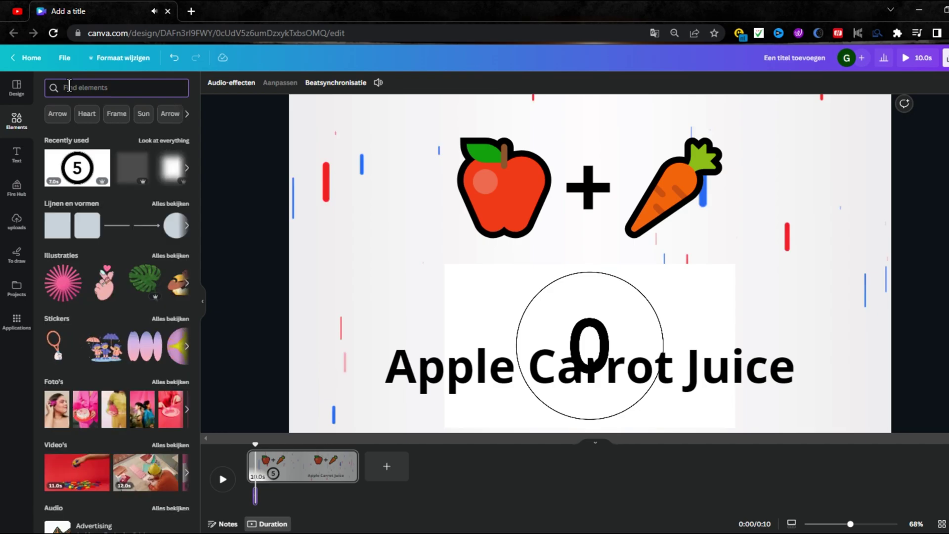
{"action": "type", "text": "timer tick tock"}
{"action": "key", "text": "Return"}
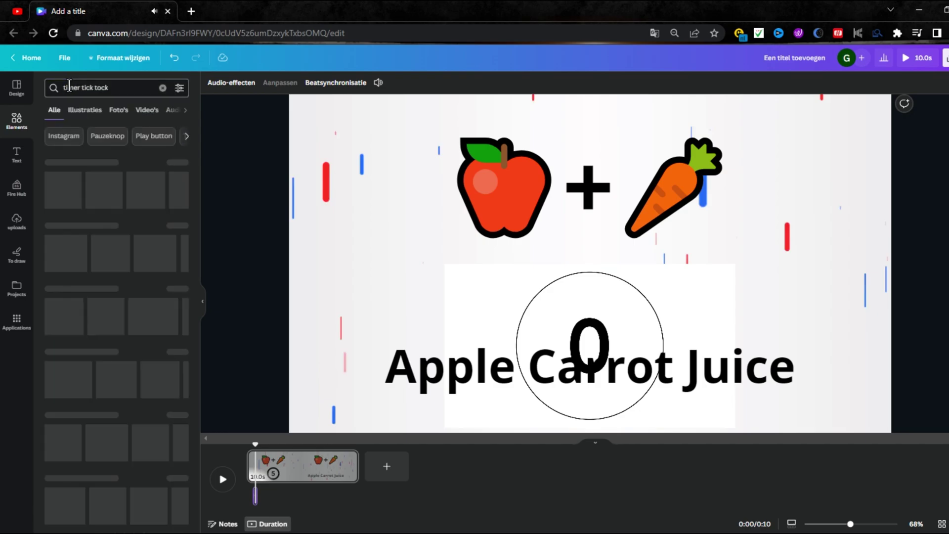
{"action": "left_click", "coordinate": [170, 110]}
{"action": "left_click", "coordinate": [119, 110]}
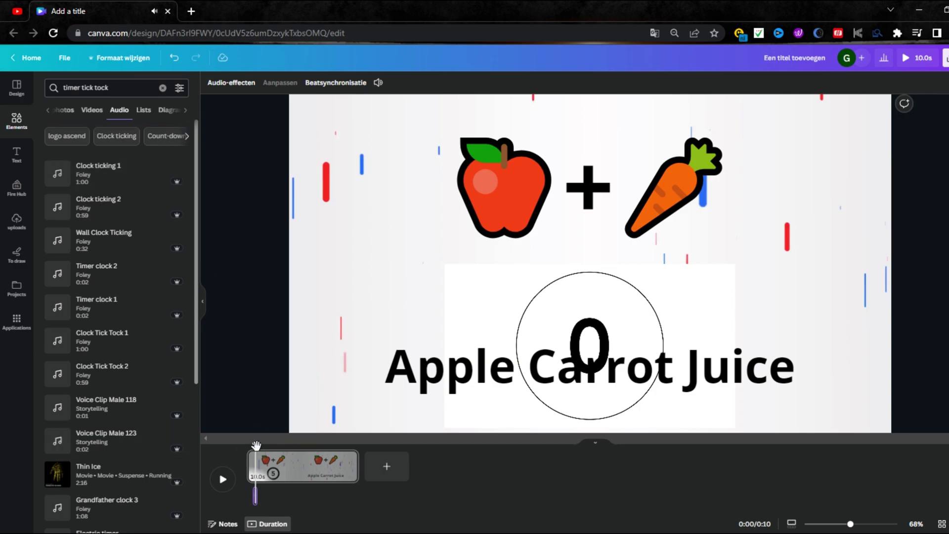
{"action": "left_click", "coordinate": [222, 480]}
{"action": "left_click", "coordinate": [99, 177]}
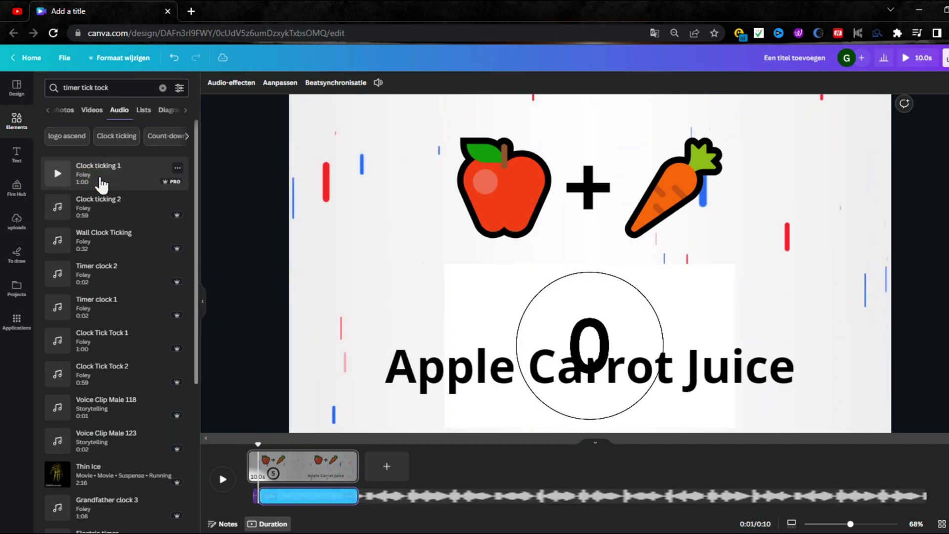
Step: Split the clock ticking audio at the end of the countdown, about 6 seconds in, and delete the remaining part
{"action": "left_click", "coordinate": [315, 501]}
{"action": "right_click", "coordinate": [316, 502]}
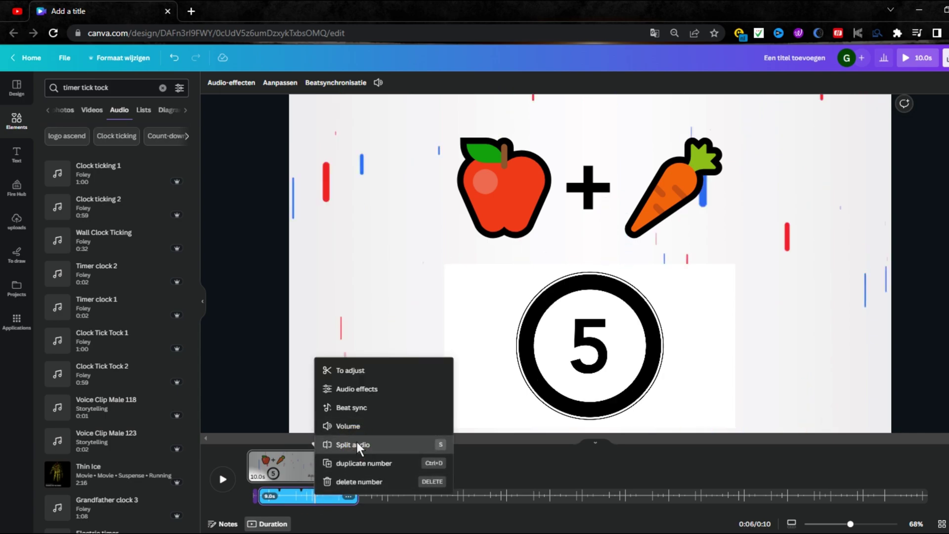
{"action": "left_click", "coordinate": [358, 445]}
{"action": "right_click", "coordinate": [335, 498]}
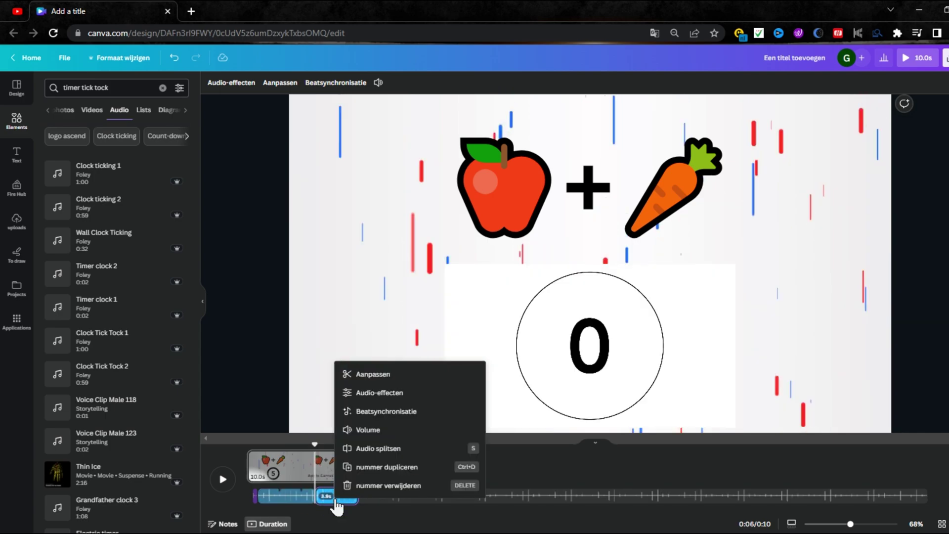
{"action": "left_click", "coordinate": [374, 486]}
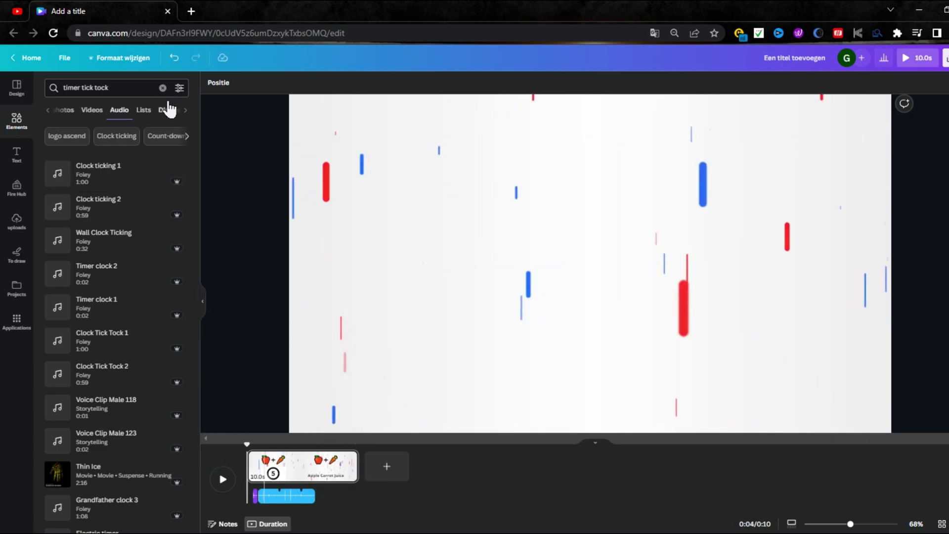
Step: Search the audio for "logo ascend", add PREL Logo Synth 4 at the 6-second mark and play the full video preview
{"action": "left_click", "coordinate": [162, 87]}
{"action": "left_click", "coordinate": [134, 88]}
{"action": "type", "text": "logo ascend"}
{"action": "key", "text": "Return"}
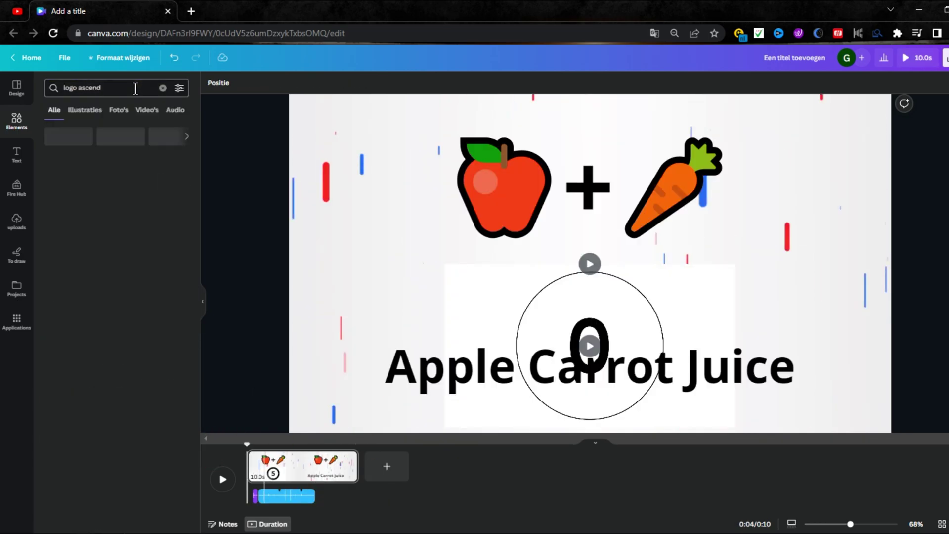
{"action": "left_click", "coordinate": [175, 110]}
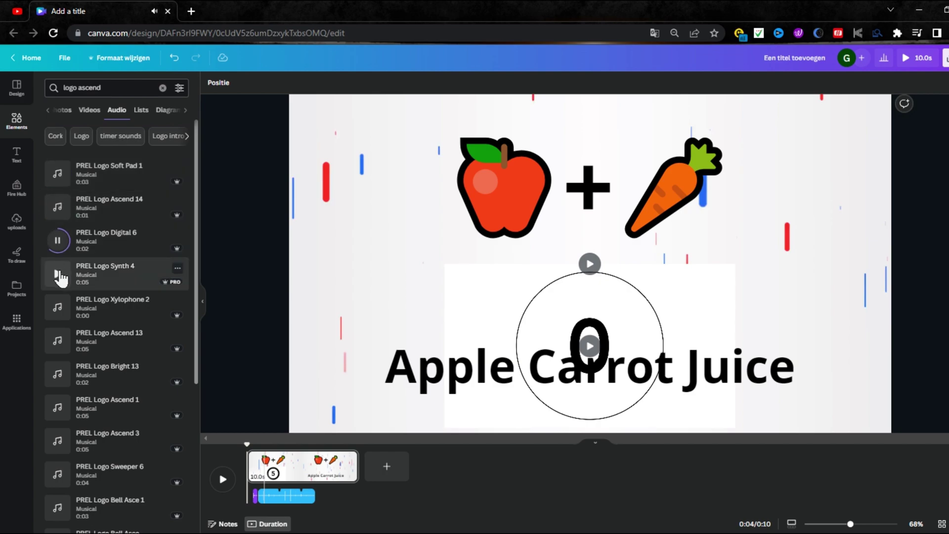
{"action": "left_click", "coordinate": [57, 307]}
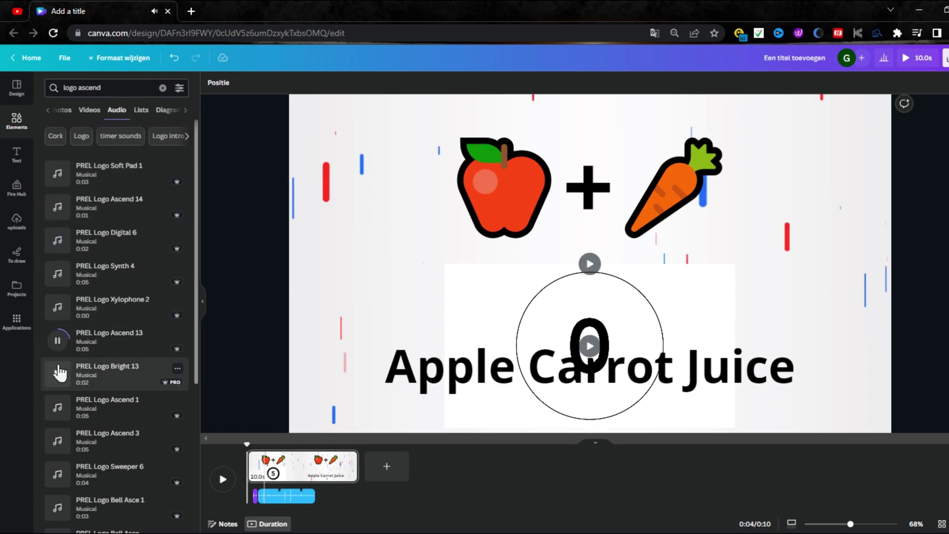
{"action": "left_click_drag", "start_coordinate": [248, 444], "coordinate": [319, 447]}
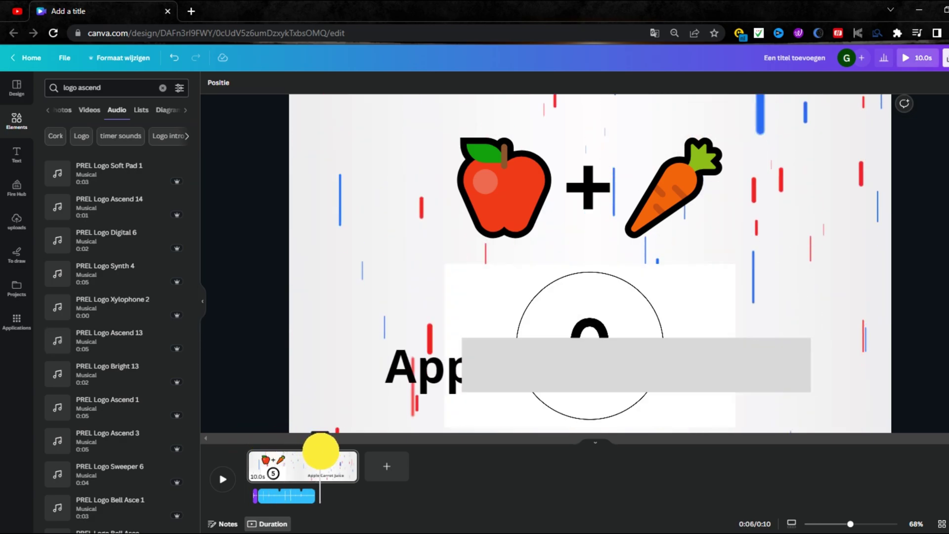
{"action": "left_click", "coordinate": [98, 278]}
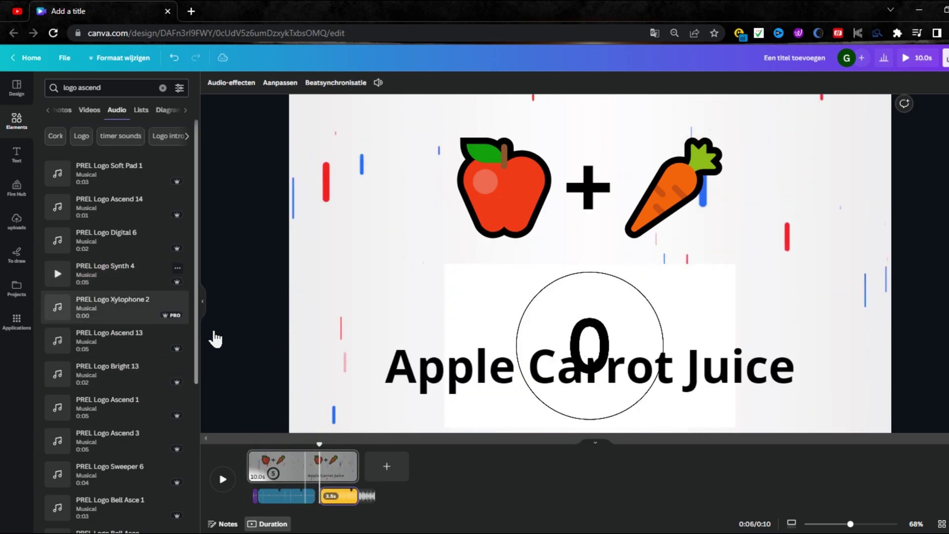
{"action": "left_click", "coordinate": [357, 497]}
{"action": "left_click", "coordinate": [222, 376]}
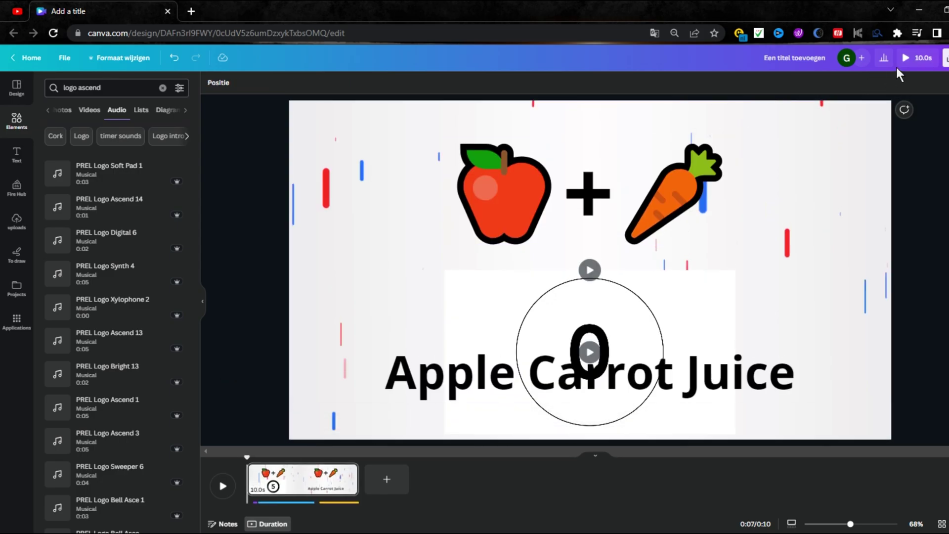
{"action": "left_click", "coordinate": [920, 58]}
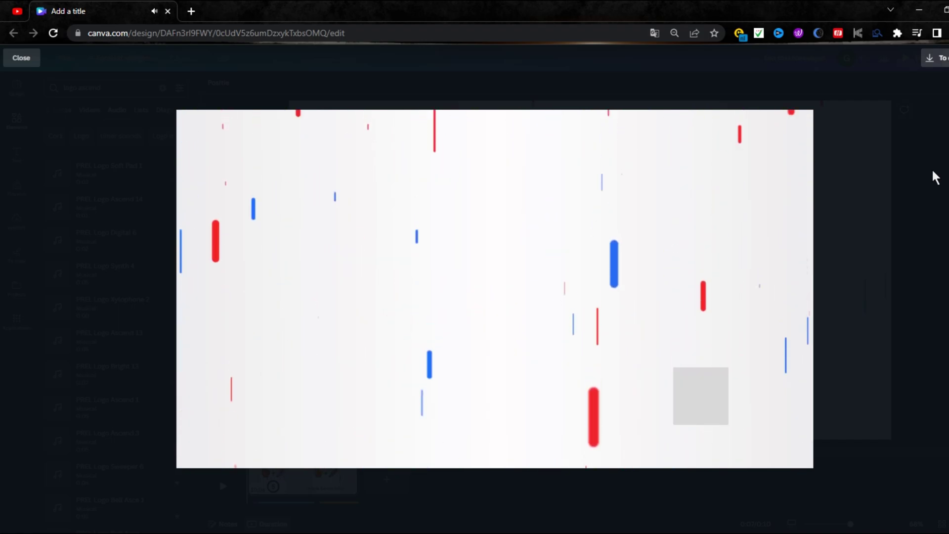
{"action": "key", "text": "Escape"}
Step: Delete the emoji text, the countdown video and the answer text together, leaving only the animated background
{"action": "left_click_drag", "start_coordinate": [404, 170], "coordinate": [803, 395]}
{"action": "right_click", "coordinate": [688, 316]}
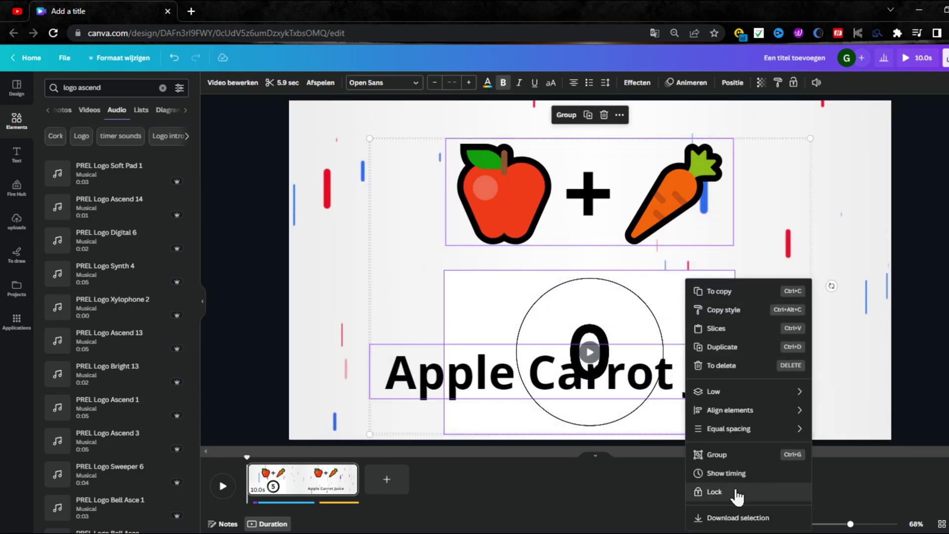
{"action": "left_click", "coordinate": [724, 366]}
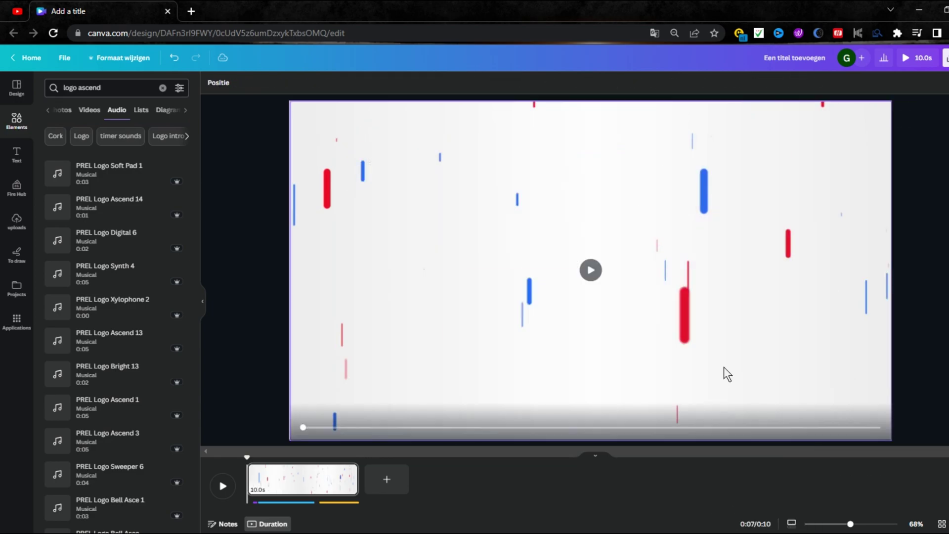
Step: Download the background-only page as an MP4 video at 1080p (HD) quality
{"action": "left_click", "coordinate": [945, 58]}
{"action": "left_click", "coordinate": [899, 295]}
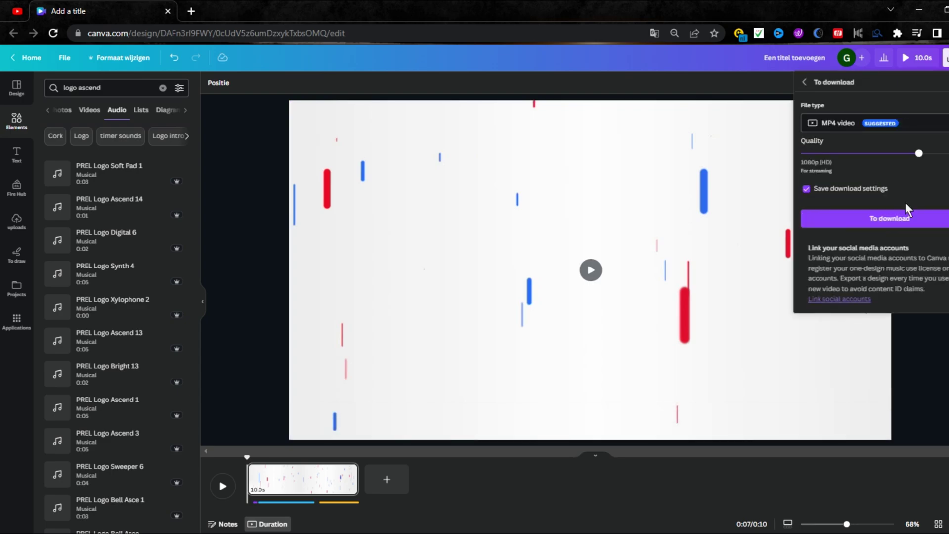
{"action": "left_click", "coordinate": [897, 219]}
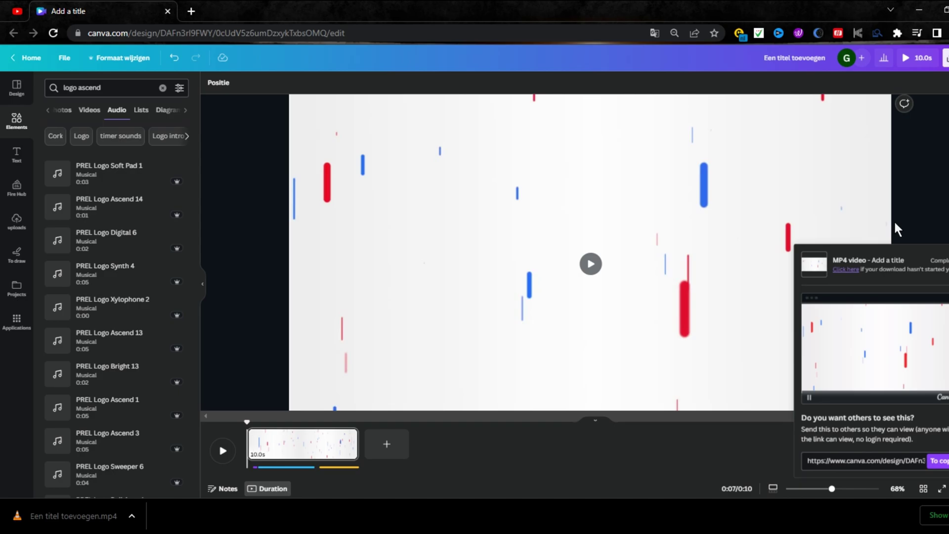
{"action": "left_click", "coordinate": [253, 336]}
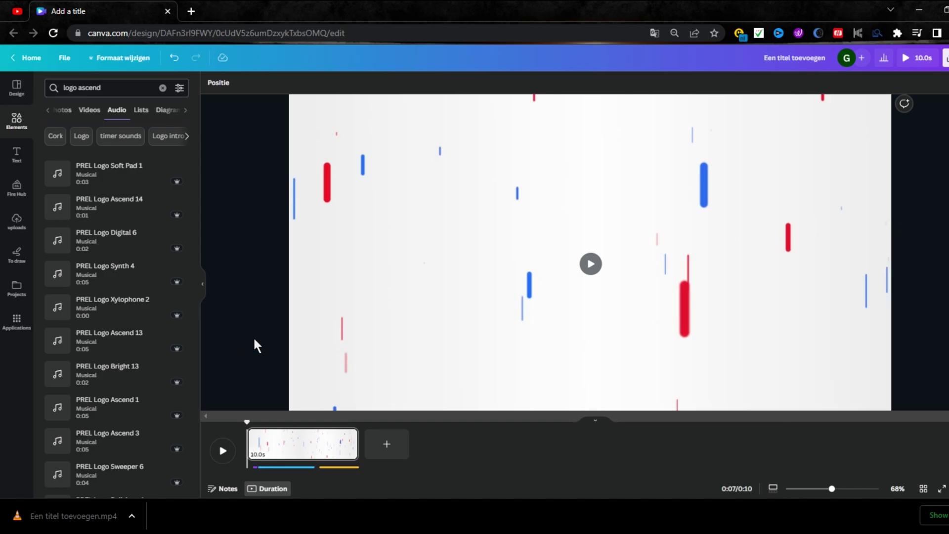
Step: Undo the deletion of the emojis, countdown and answer text, and remove the audio clips from the timeline
{"action": "key", "text": "ctrl+z"}
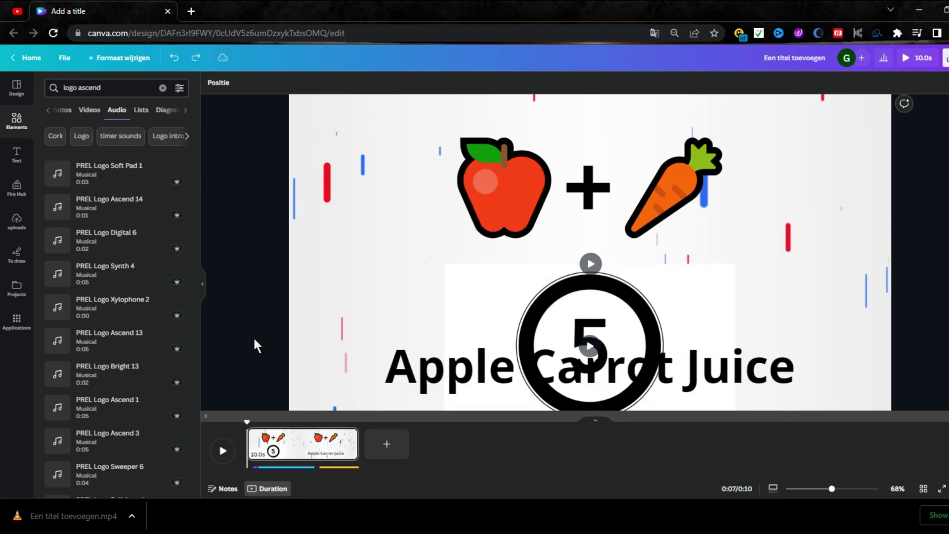
{"action": "right_click", "coordinate": [346, 494]}
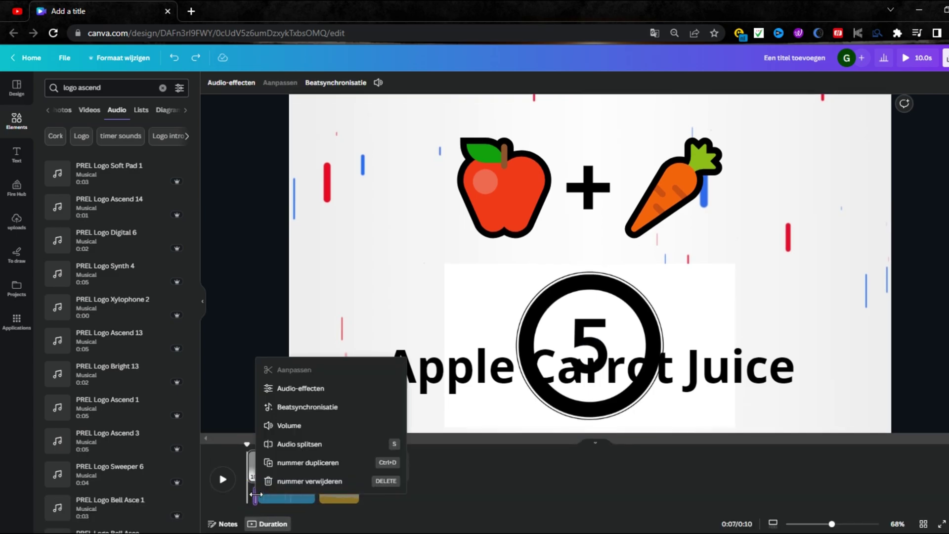
{"action": "left_click", "coordinate": [335, 493]}
Step: Upload the downloaded background MP4 video to the project's uploads
{"action": "left_click", "coordinate": [16, 221]}
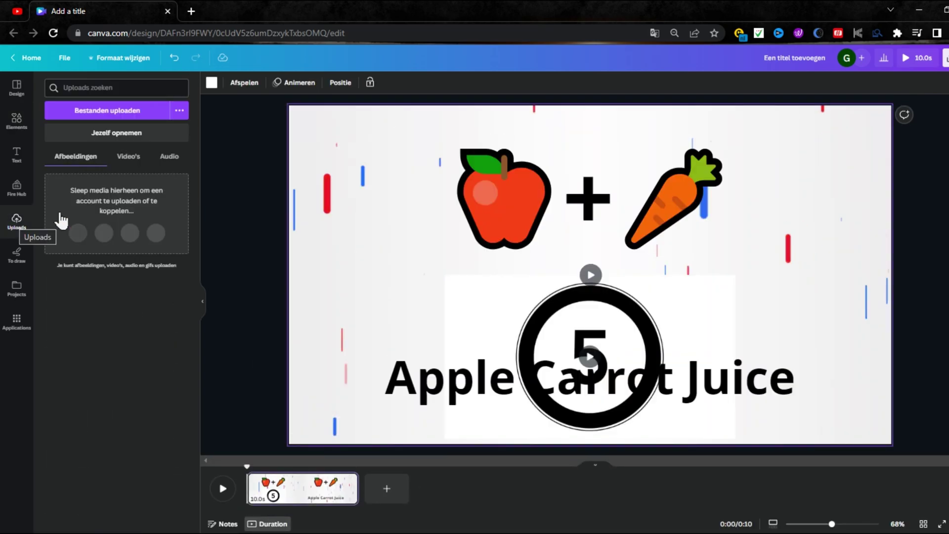
{"action": "left_click", "coordinate": [127, 116]}
{"action": "double_click", "coordinate": [137, 127]}
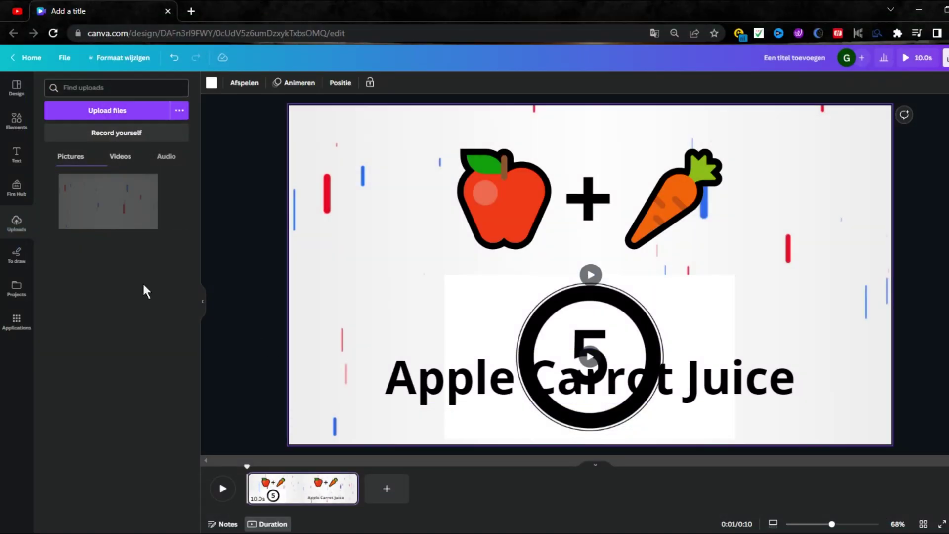
Step: Set the uploaded background video as the full-page background behind the emojis, countdown and answer, and play the page to check it
{"action": "left_click_drag", "start_coordinate": [89, 215], "coordinate": [307, 230]}
{"action": "left_click", "coordinate": [222, 494]}
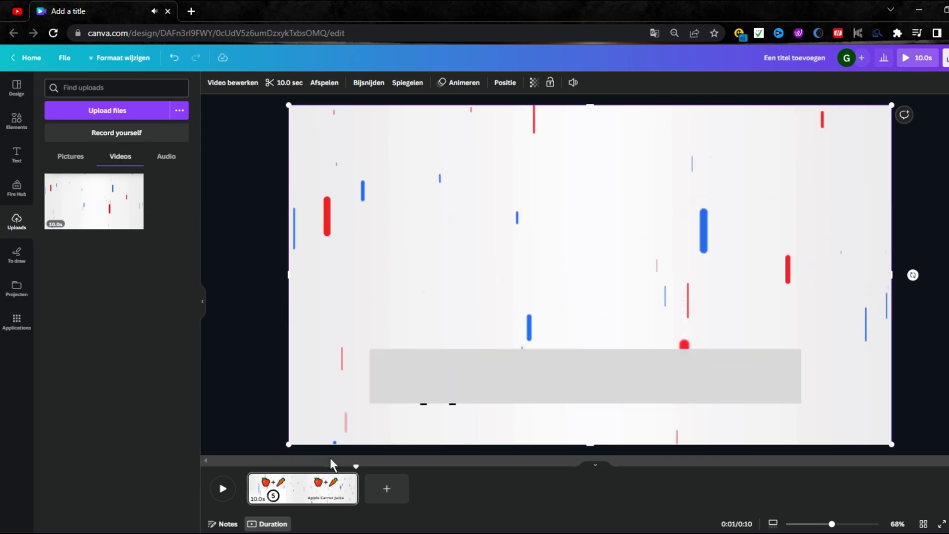
{"action": "left_click", "coordinate": [231, 452]}
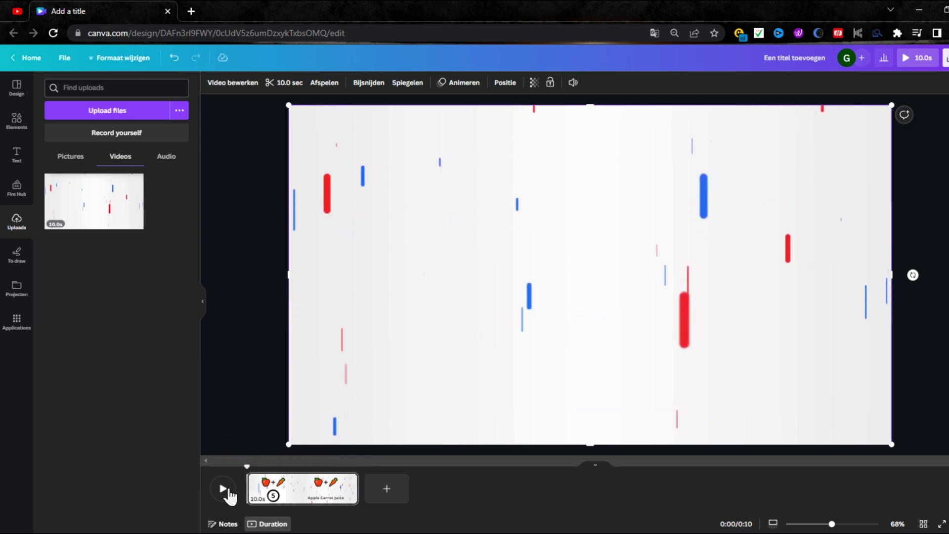
{"action": "left_click", "coordinate": [226, 342]}
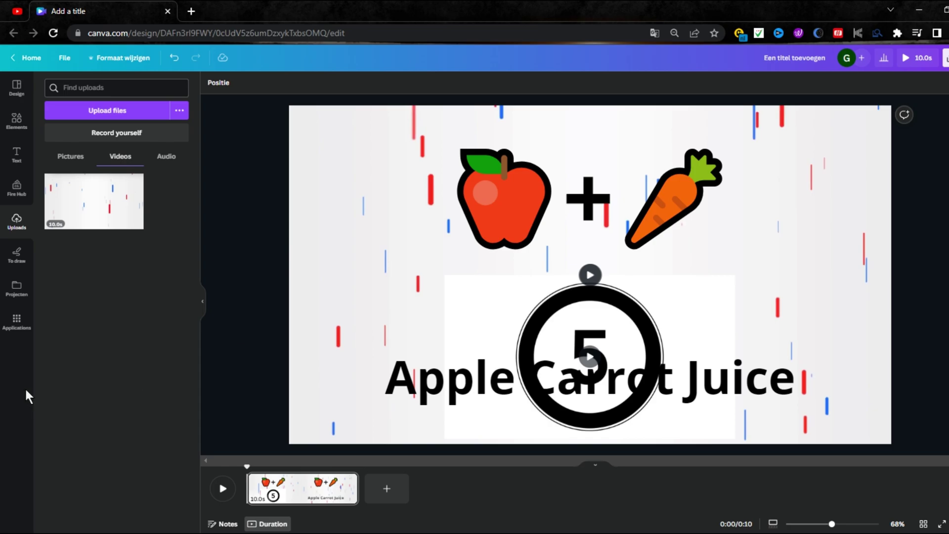
Step: Fill the Bulk create data table with the riddles in two text columns, Emojis and Answer
{"action": "left_click", "coordinate": [17, 322]}
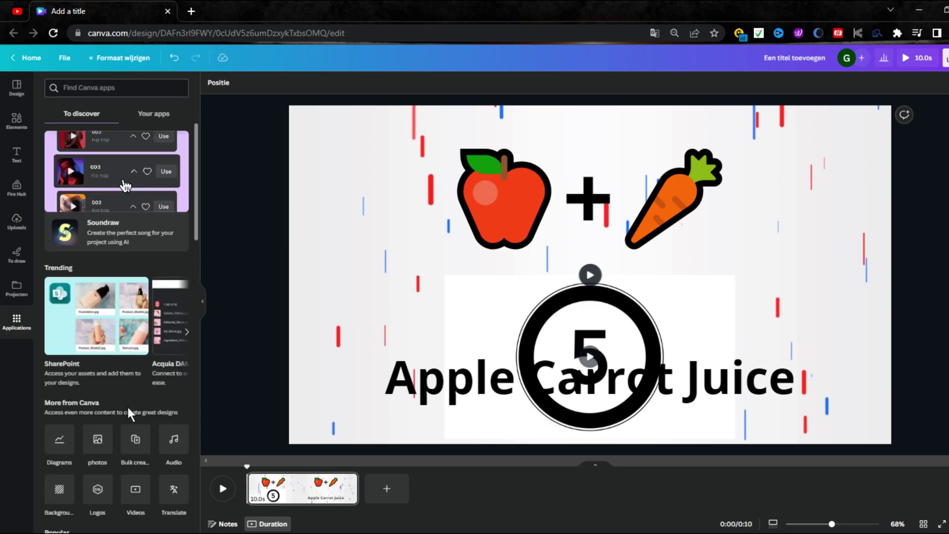
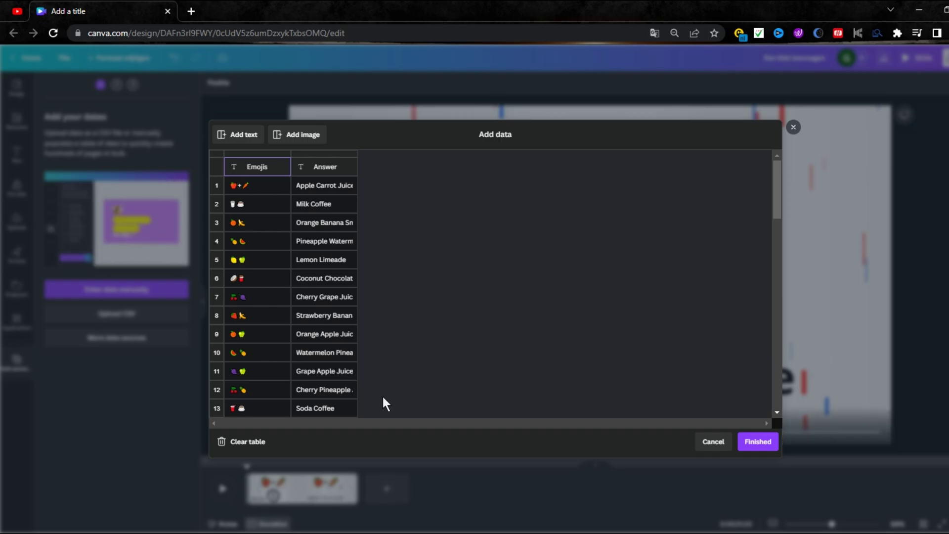
{"action": "left_click", "coordinate": [753, 443]}
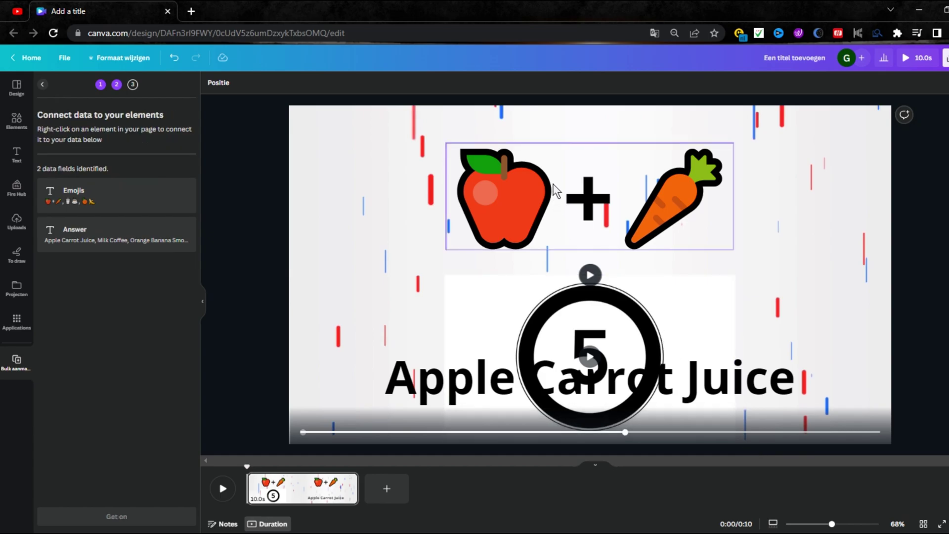
Step: Connect the emoji text to the Emojis data field and the Apple Carrot Juice text to the Answer field
{"action": "right_click", "coordinate": [574, 185]}
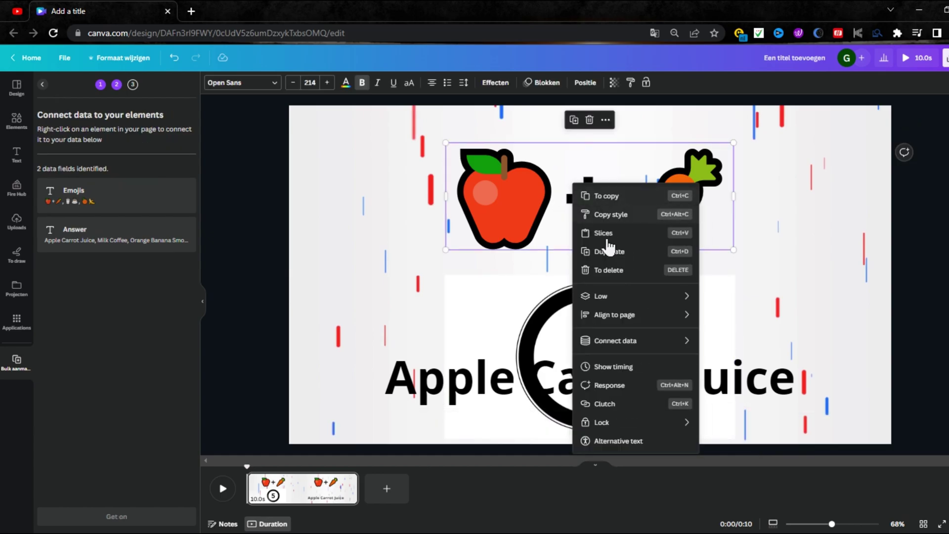
{"action": "mouse_move", "coordinate": [636, 341]}
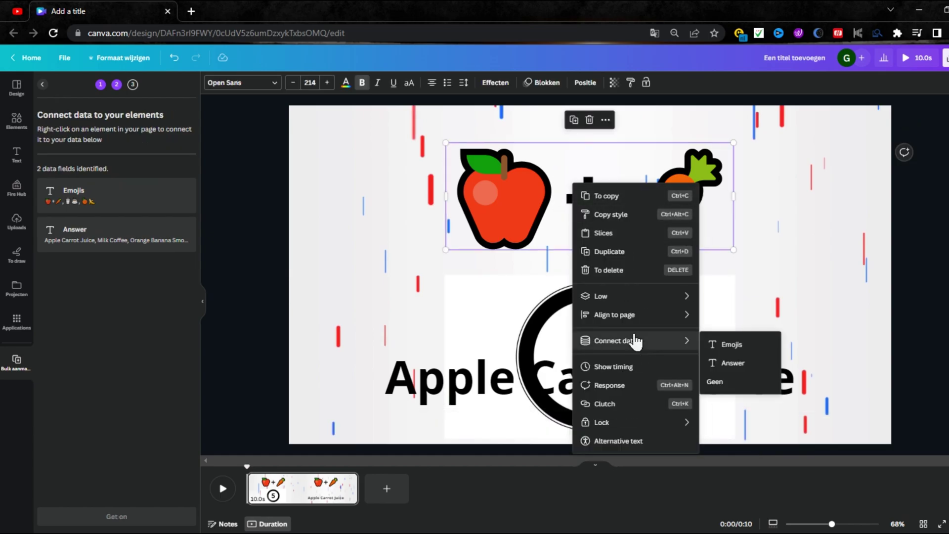
{"action": "left_click", "coordinate": [751, 342]}
{"action": "right_click", "coordinate": [746, 370]}
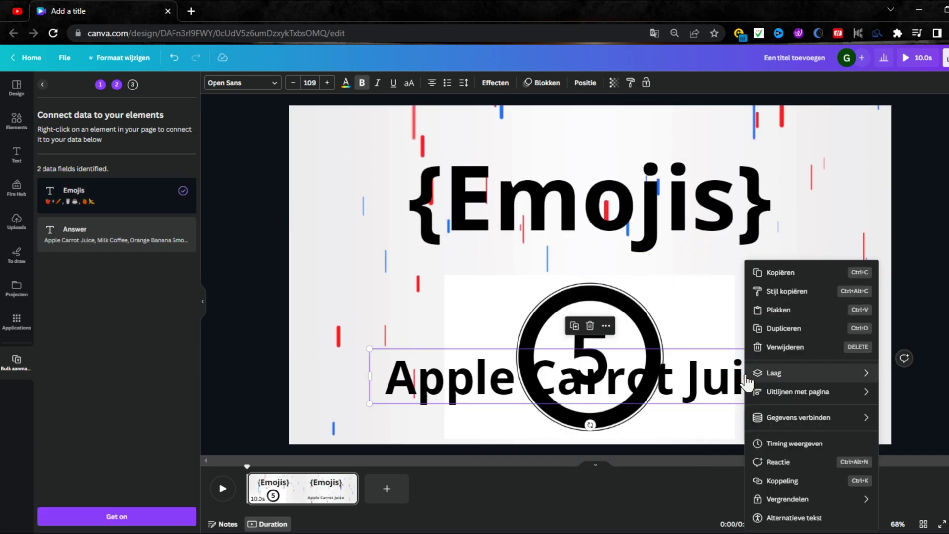
{"action": "mouse_move", "coordinate": [747, 381]}
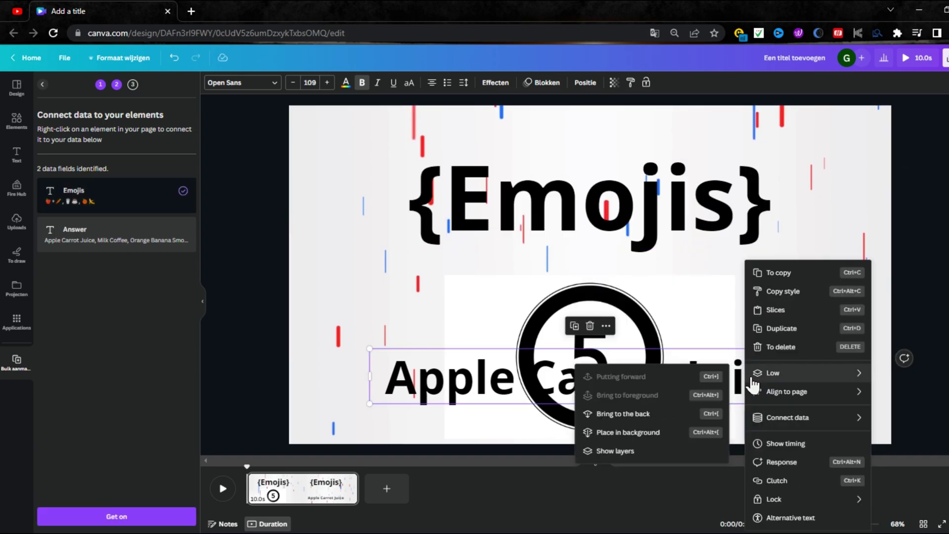
{"action": "mouse_move", "coordinate": [777, 419]}
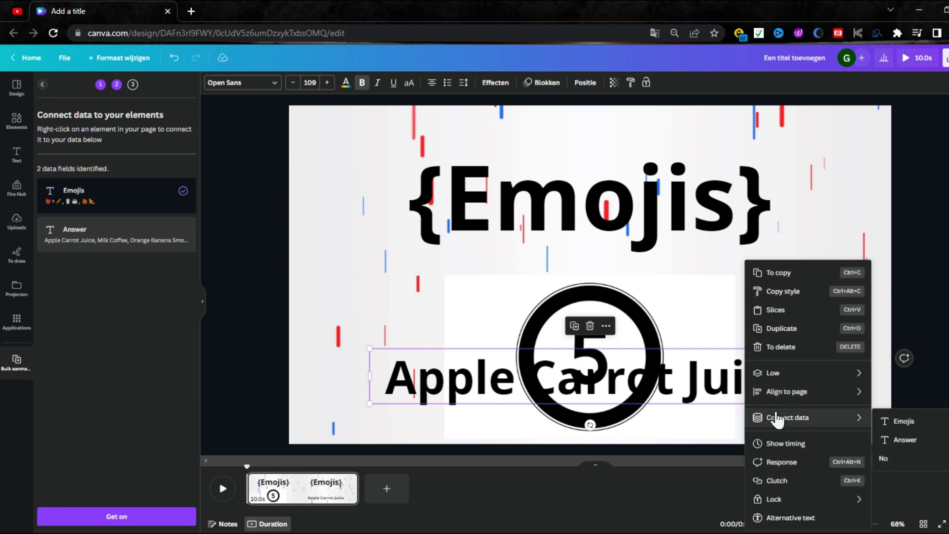
{"action": "left_click", "coordinate": [892, 440]}
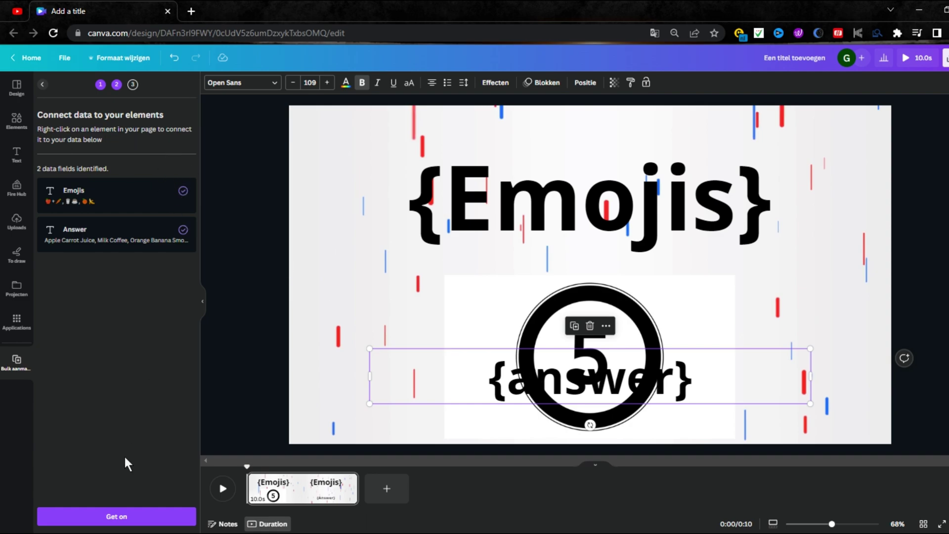
Step: Generate a page for each riddle row from the connected data and preview the resulting video
{"action": "left_click", "coordinate": [149, 518]}
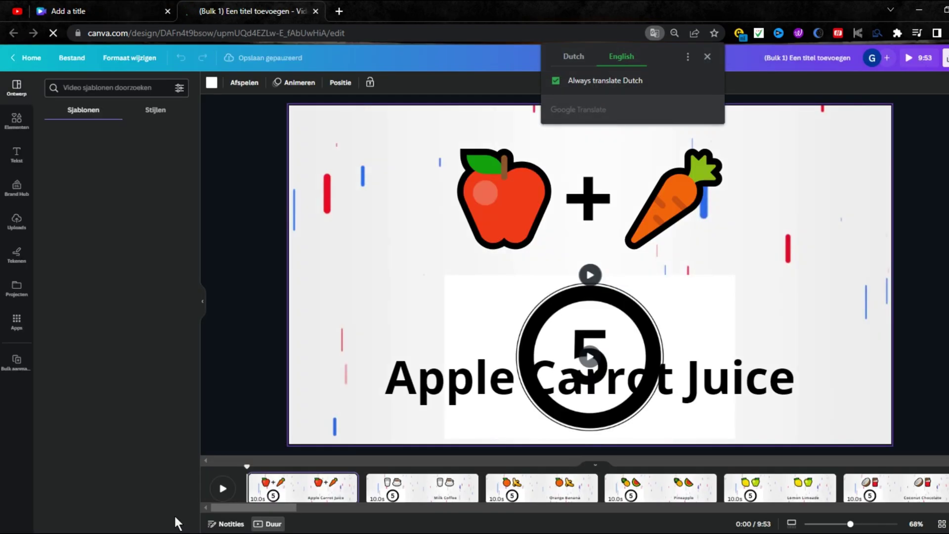
{"action": "left_click", "coordinate": [236, 404]}
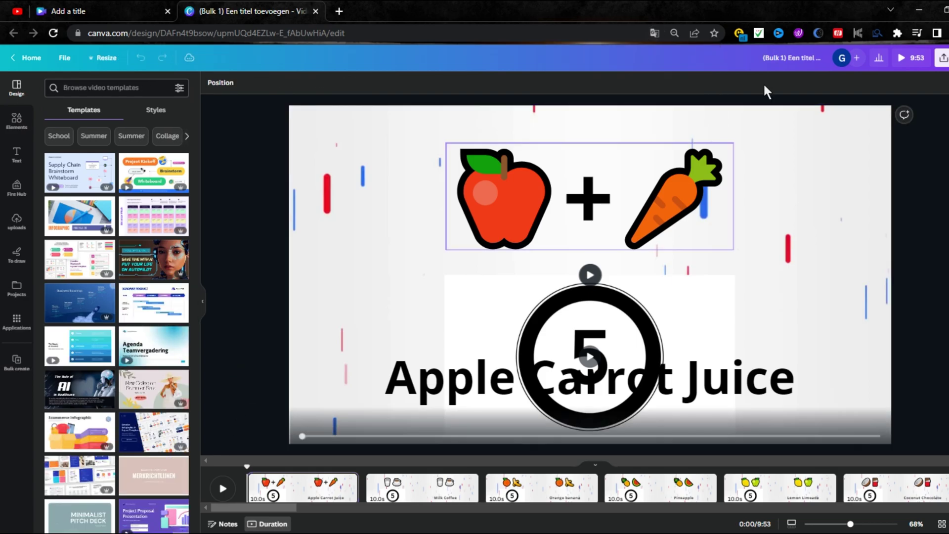
{"action": "left_click", "coordinate": [907, 59]}
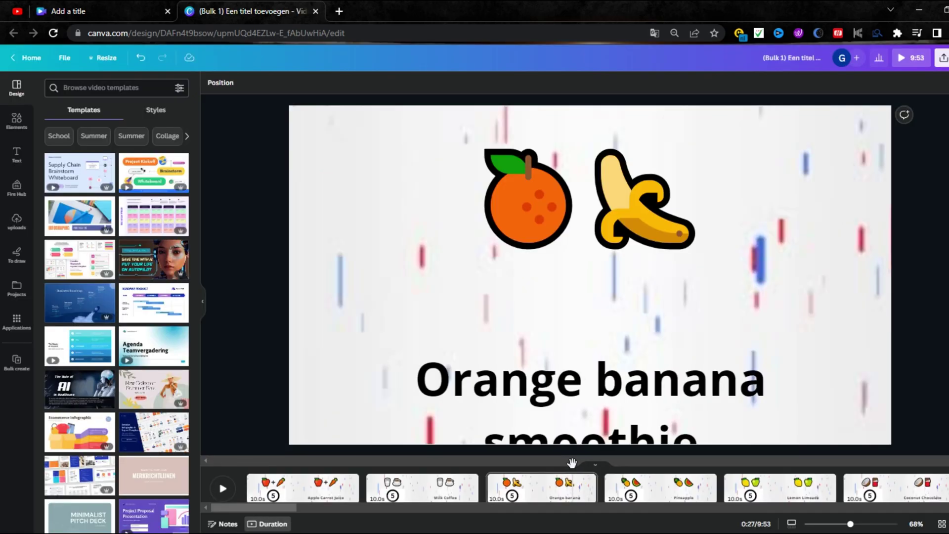
Step: Move the answer text on the orange and banana page up so both lines fit, and replay that page from its start
{"action": "left_click", "coordinate": [544, 397]}
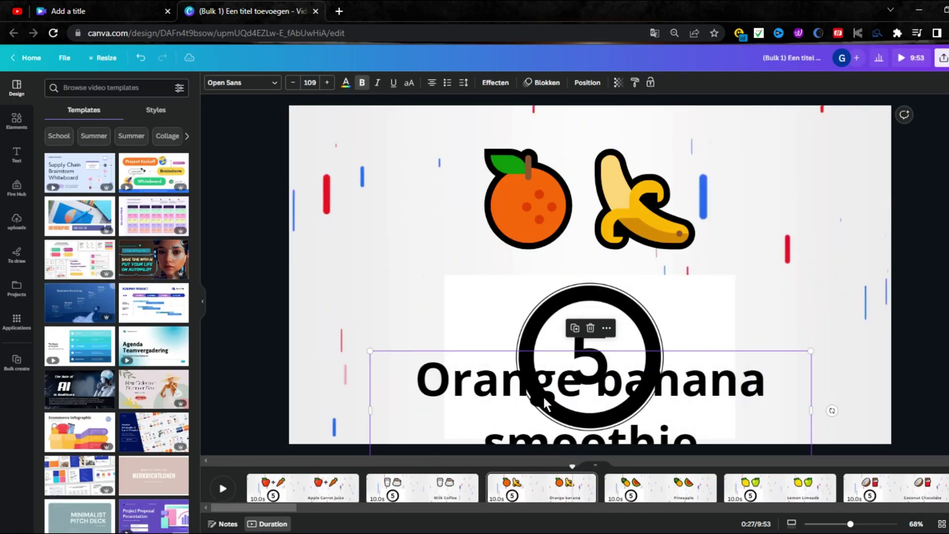
{"action": "left_click_drag", "start_coordinate": [412, 371], "coordinate": [413, 355]}
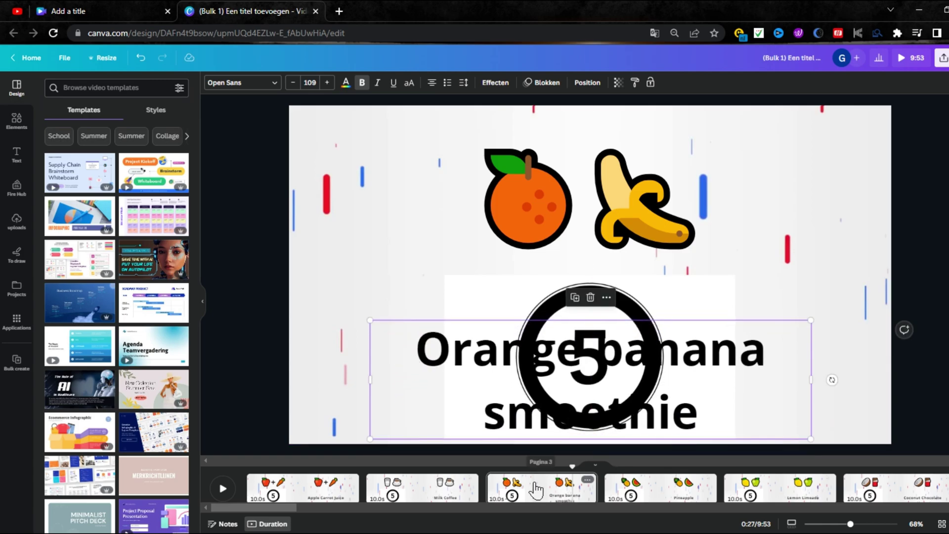
{"action": "left_click_drag", "start_coordinate": [573, 465], "coordinate": [494, 473]}
{"action": "left_click", "coordinate": [223, 489]}
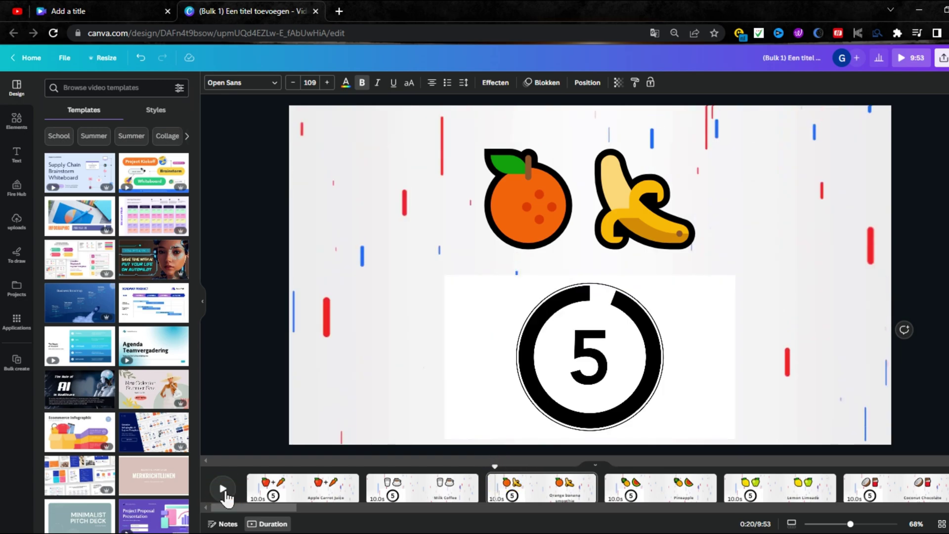